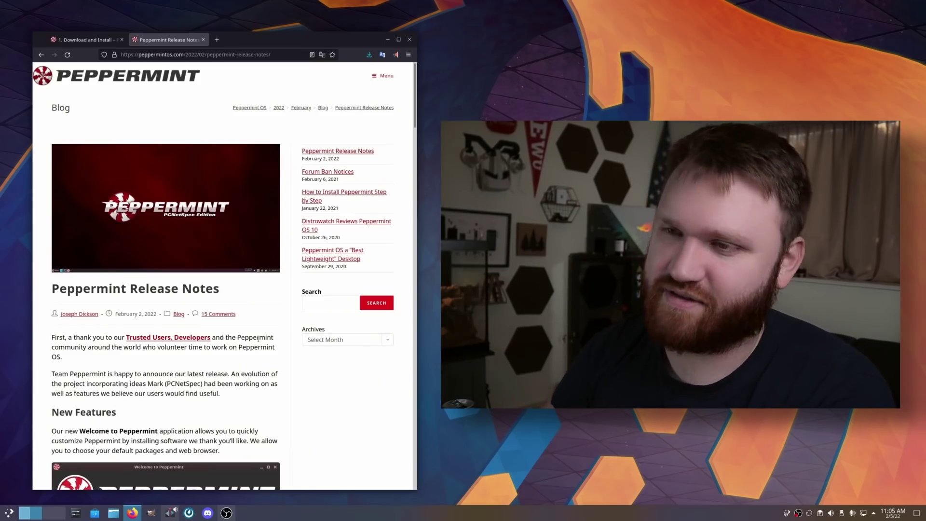
Step: Skim the Peppermint Release Notes, then return to the '1. Download and Install' guide tab
{"action": "scroll", "coordinate": [258, 280], "scroll_direction": "down", "scroll_amount": 3}
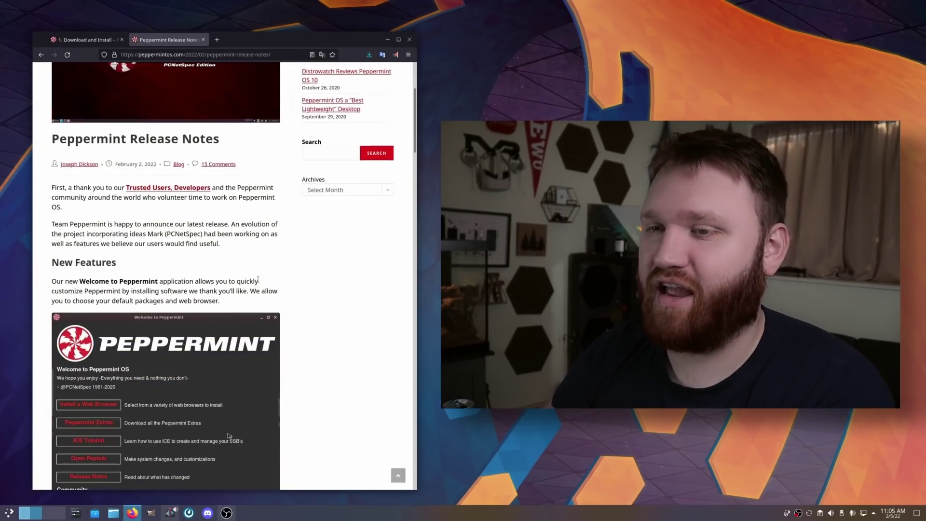
{"action": "scroll", "coordinate": [258, 280], "scroll_direction": "down", "scroll_amount": 7}
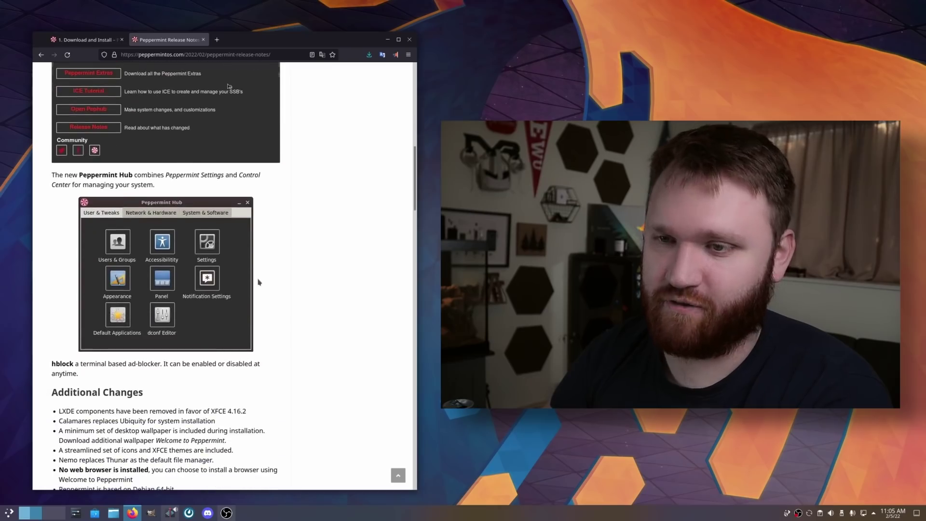
{"action": "scroll", "coordinate": [258, 281], "scroll_direction": "up", "scroll_amount": 12}
{"action": "key", "text": "ctrl+Page_Up"}
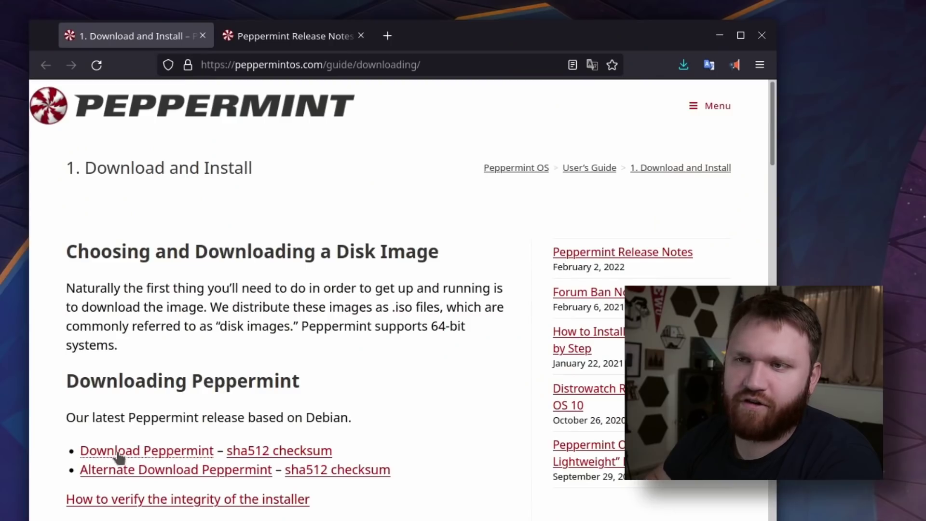
Step: Download PeppermintOS-amd64.iso via the Download Peppermint link, saving it to disk
{"action": "left_click", "coordinate": [119, 452]}
{"action": "left_click", "coordinate": [386, 500]}
{"action": "key", "text": "Return"}
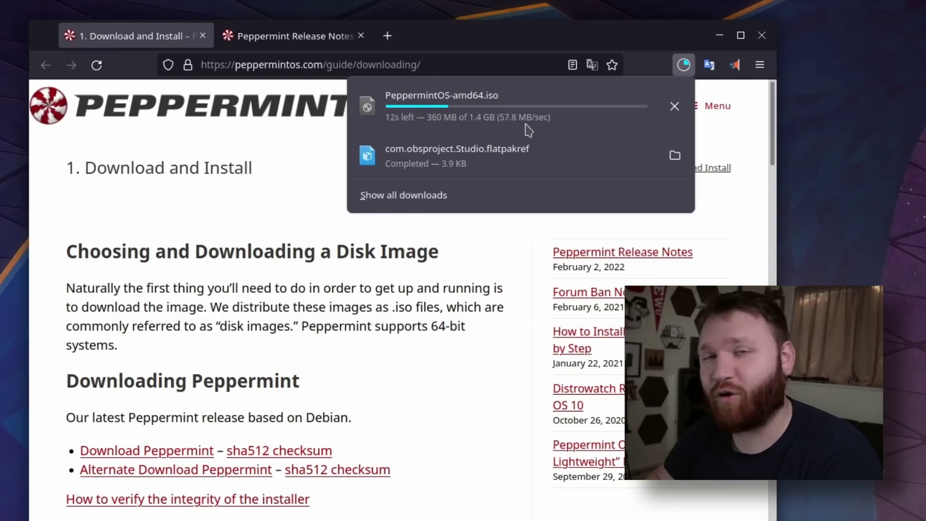
{"action": "left_click", "coordinate": [433, 355]}
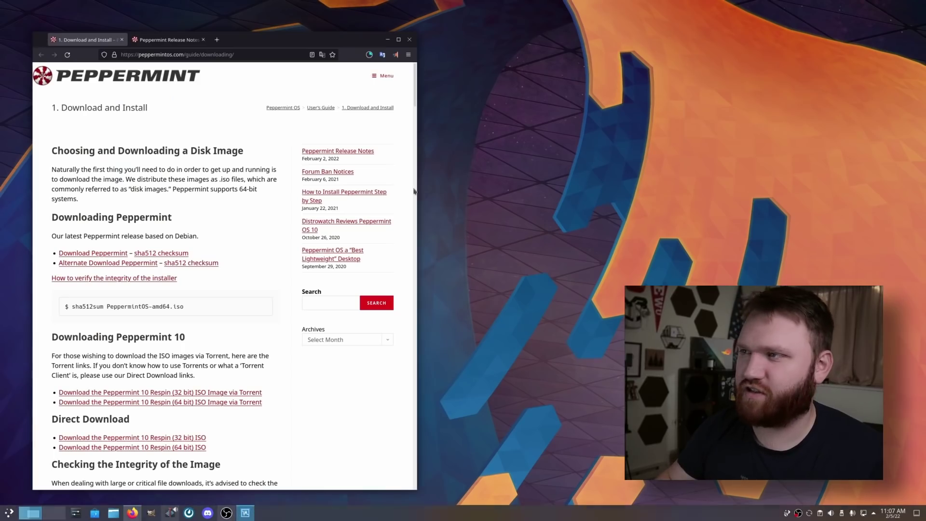
Step: Start a new VM named Peppermint as Linux, Debian (64-bit), advancing to the memory step
{"action": "left_click_drag", "start_coordinate": [559, 179], "coordinate": [318, 163]}
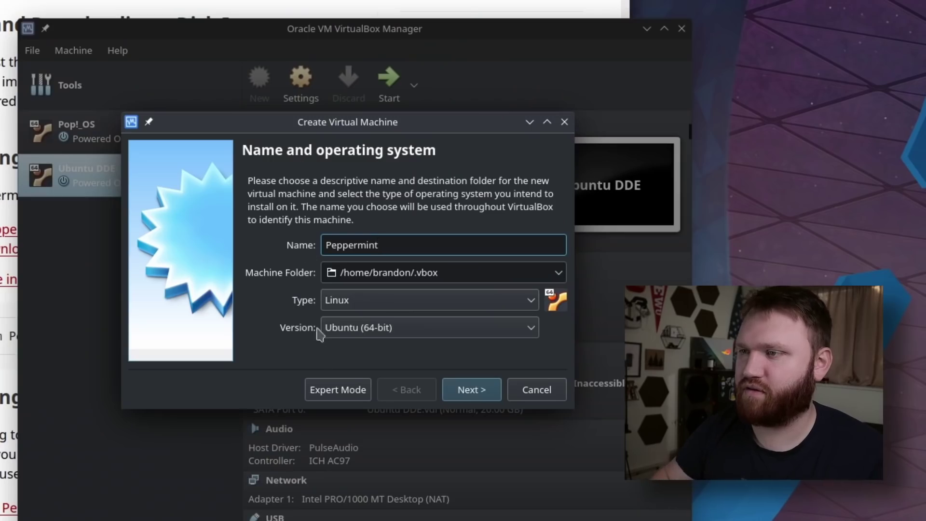
{"action": "left_click", "coordinate": [382, 333]}
{"action": "scroll", "coordinate": [454, 444], "scroll_direction": "up", "scroll_amount": 5}
{"action": "left_click", "coordinate": [406, 437]}
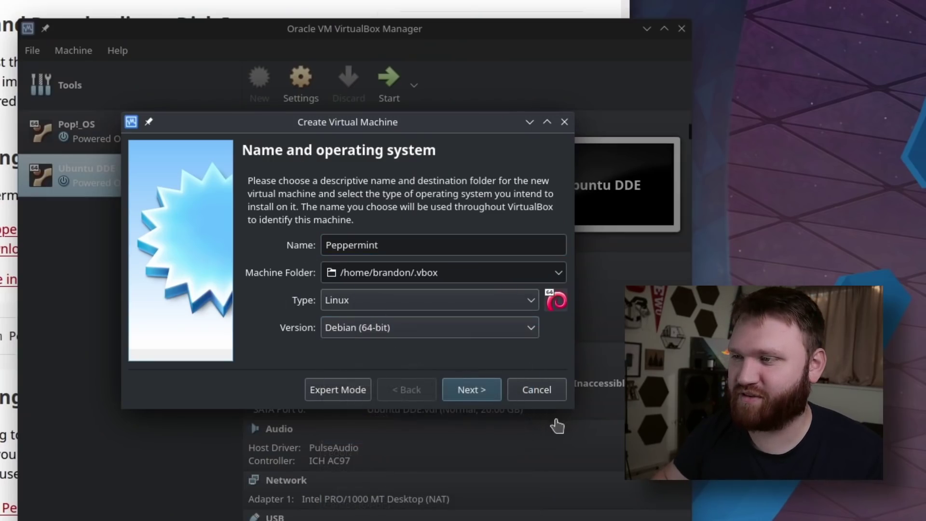
{"action": "left_click", "coordinate": [470, 389]}
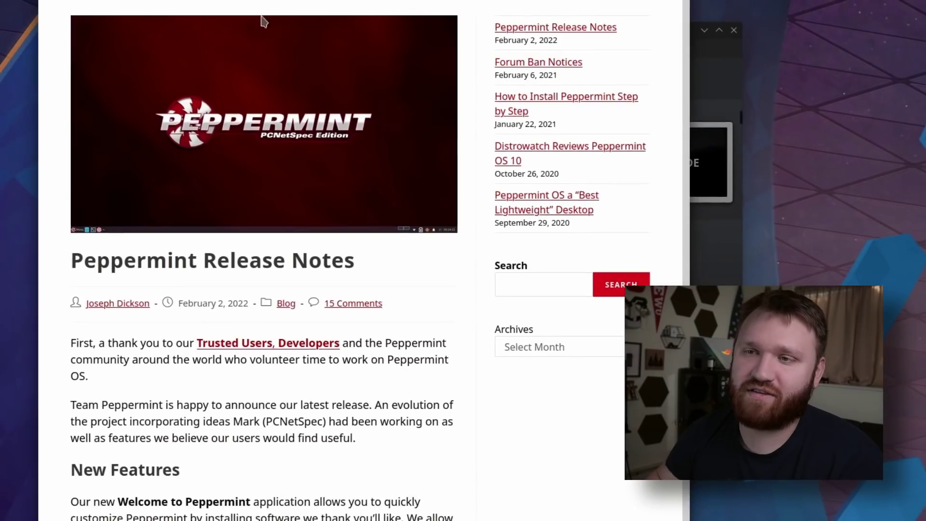
{"action": "scroll", "coordinate": [192, 325], "scroll_direction": "down", "scroll_amount": 10}
Step: Read the release notes' 'No web browser is installed' change, then return to the VirtualBox wizard
{"action": "scroll", "coordinate": [191, 319], "scroll_direction": "down", "scroll_amount": 10}
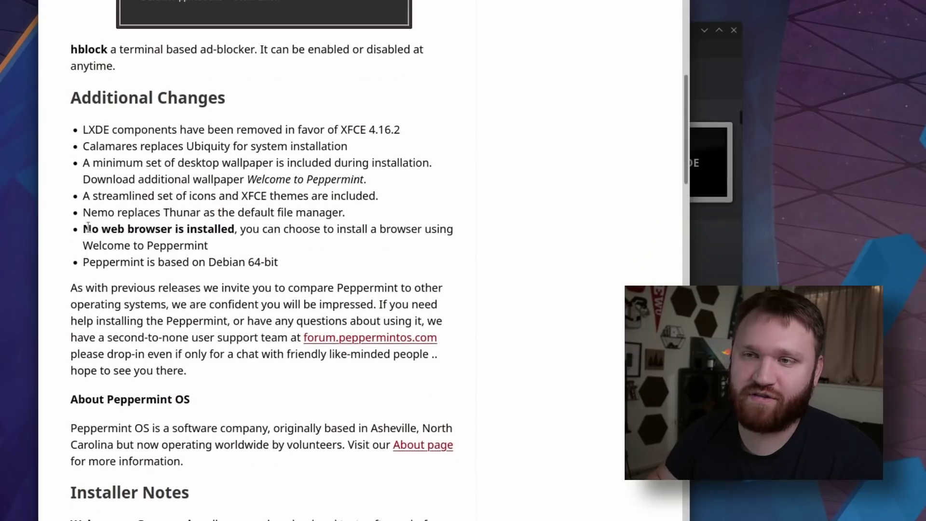
{"action": "left_click_drag", "start_coordinate": [85, 228], "coordinate": [191, 244]}
{"action": "left_click", "coordinate": [229, 247]}
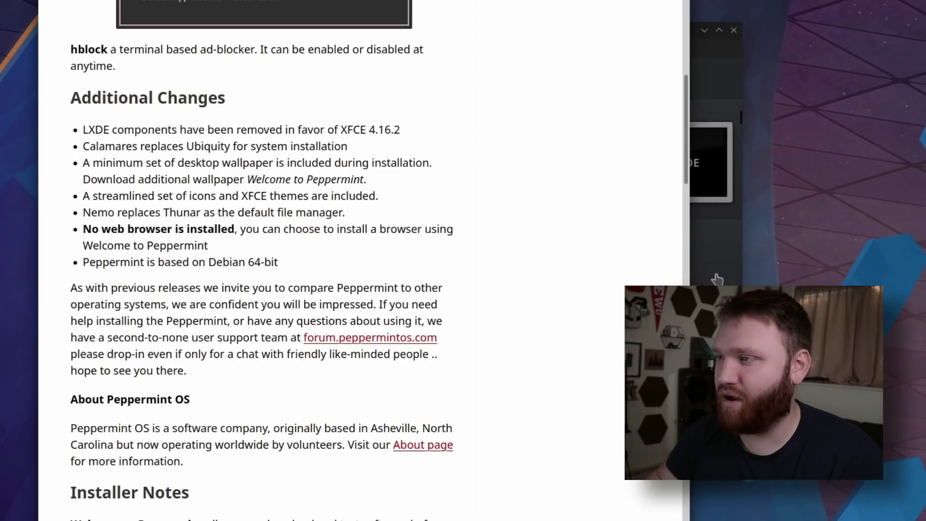
{"action": "left_click", "coordinate": [725, 69]}
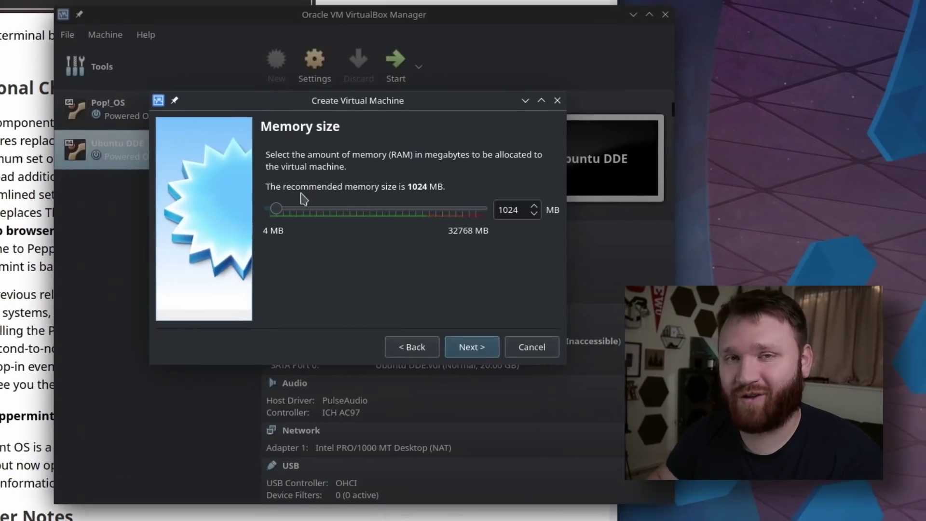
Step: Give the Peppermint VM 4096 MB memory and a new 32 GB disk, and confirm the ISO downloaded
{"action": "left_click", "coordinate": [356, 212]}
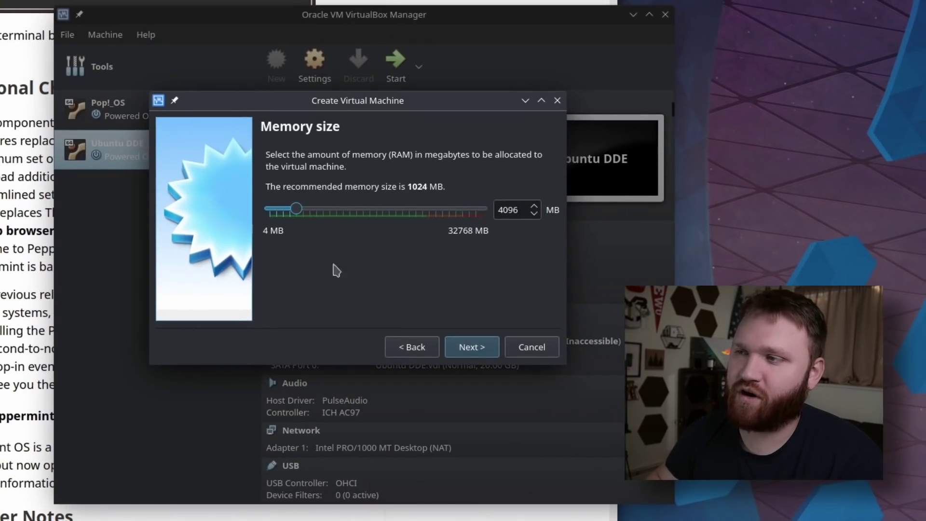
{"action": "left_click", "coordinate": [463, 348]}
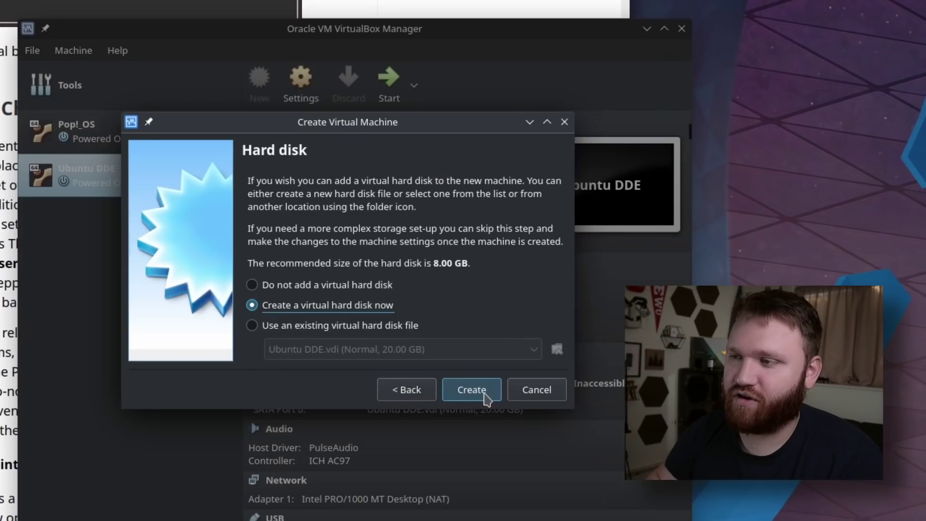
{"action": "left_click", "coordinate": [472, 347]}
{"action": "left_click", "coordinate": [473, 393]}
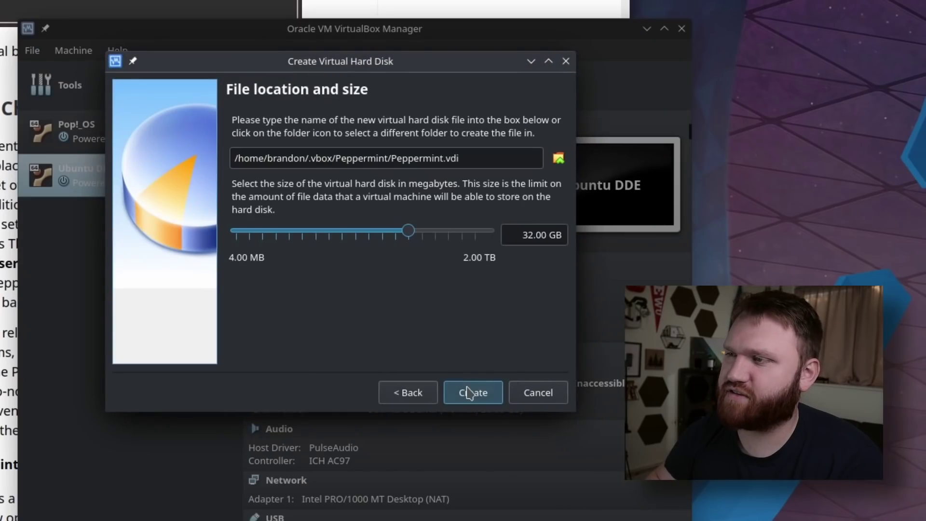
{"action": "left_click", "coordinate": [472, 391]}
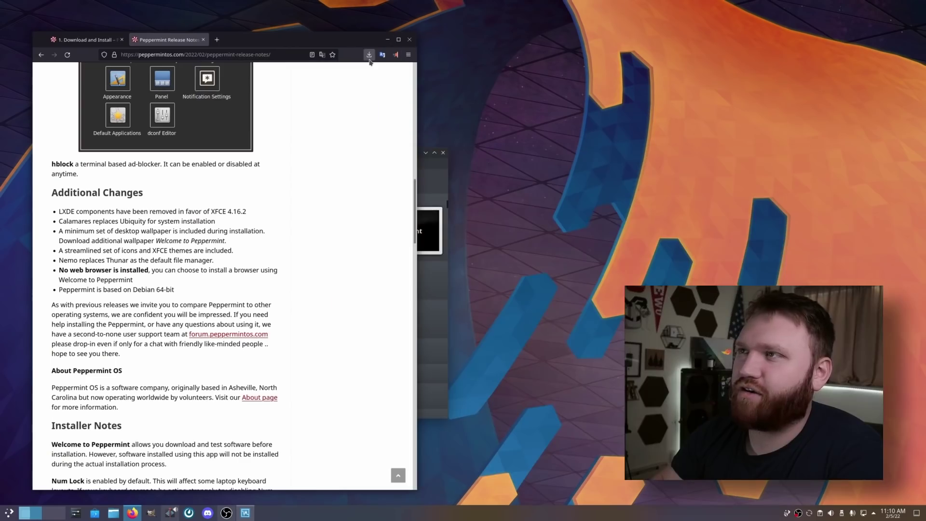
{"action": "left_click", "coordinate": [369, 55]}
{"action": "left_click", "coordinate": [387, 39]}
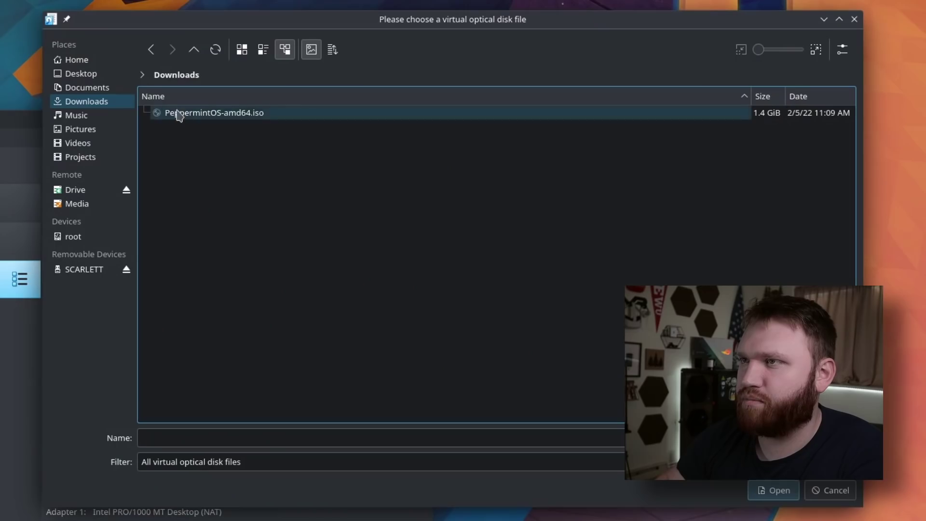
Step: Boot the Peppermint VM from PeppermintOS-amd64.iso using the PeppermintOS (amd64) boot entry
{"action": "left_click", "coordinate": [178, 114]}
{"action": "left_click", "coordinate": [772, 490]}
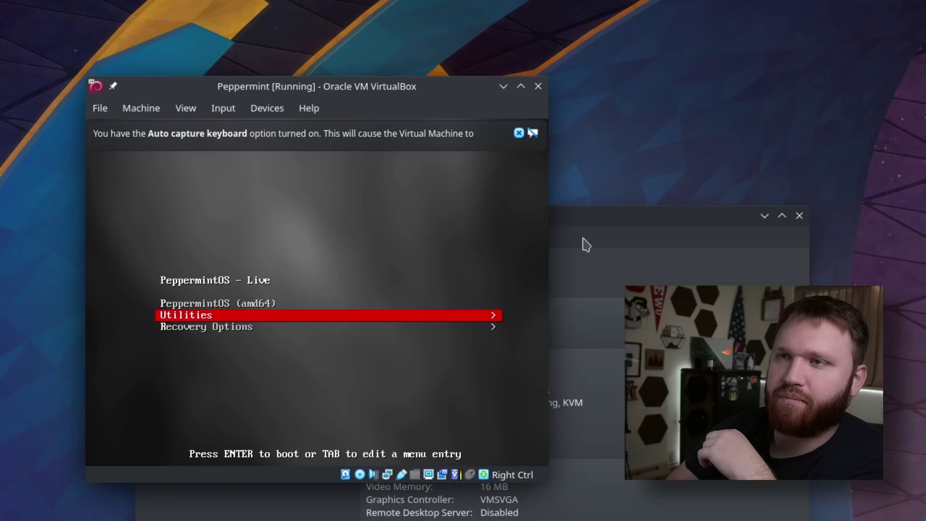
{"action": "key", "text": "Up"}
{"action": "key", "text": "Return"}
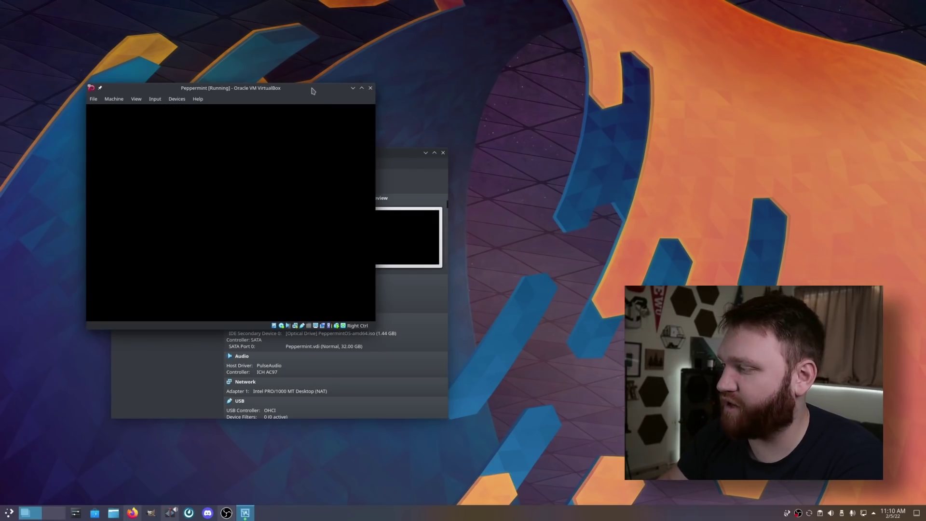
Step: Reposition the VM window and briefly check the guest's desktop background settings
{"action": "left_click_drag", "start_coordinate": [313, 90], "coordinate": [304, 62]}
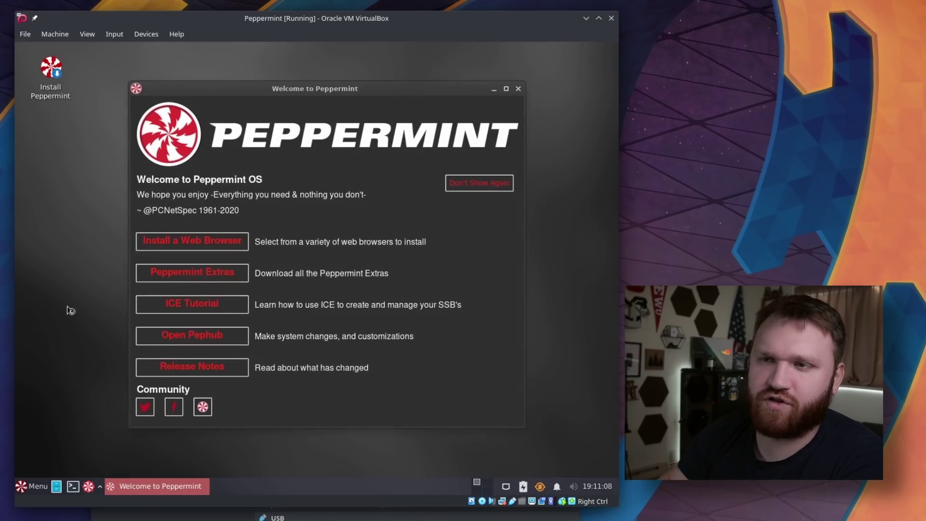
{"action": "right_click", "coordinate": [58, 289]}
{"action": "left_click", "coordinate": [77, 399]}
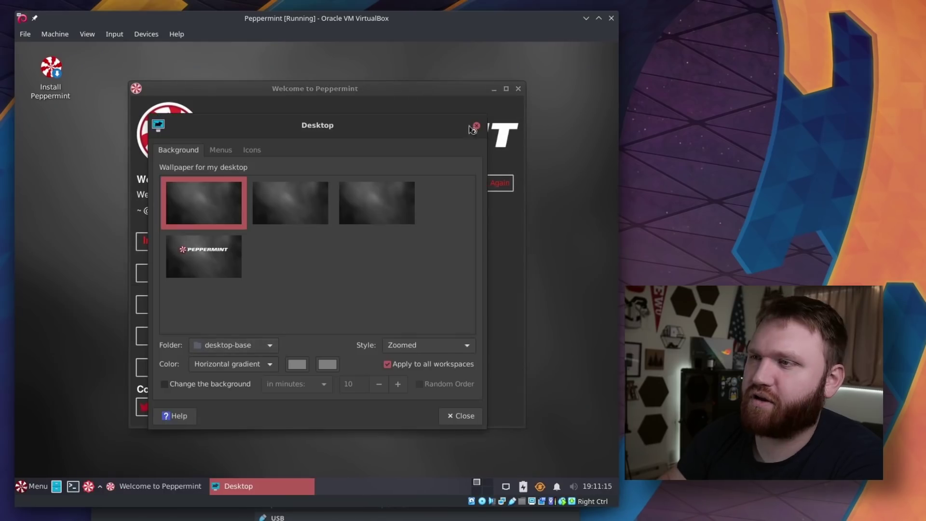
{"action": "left_click", "coordinate": [477, 126]}
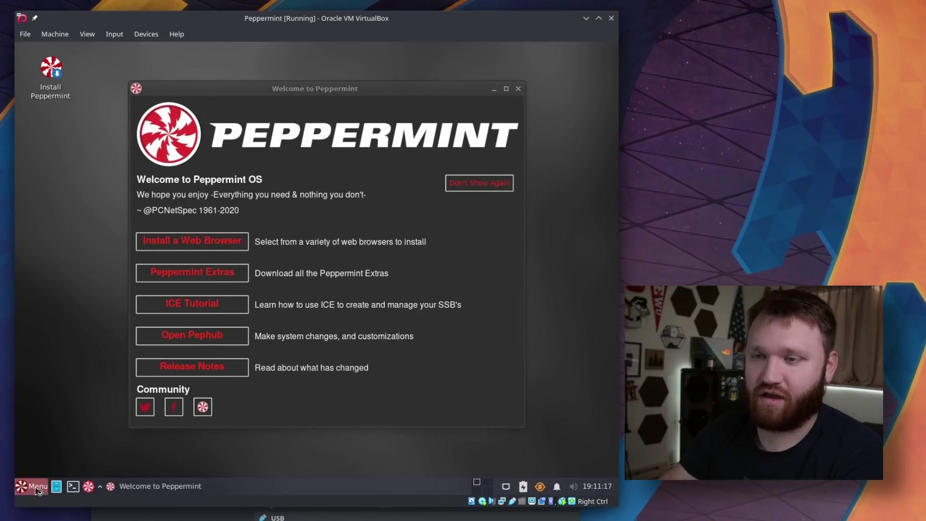
Step: Change the guest resolution via Display settings, then set the virtual screen to 1360x768
{"action": "left_click", "coordinate": [37, 487]}
{"action": "type", "text": "display"}
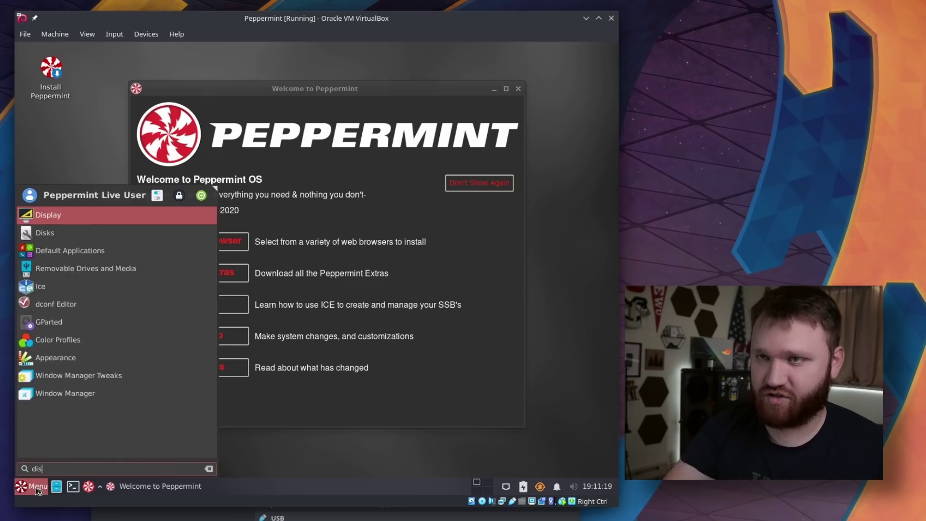
{"action": "key", "text": "Return"}
{"action": "left_click", "coordinate": [325, 310]}
{"action": "left_click", "coordinate": [320, 311]}
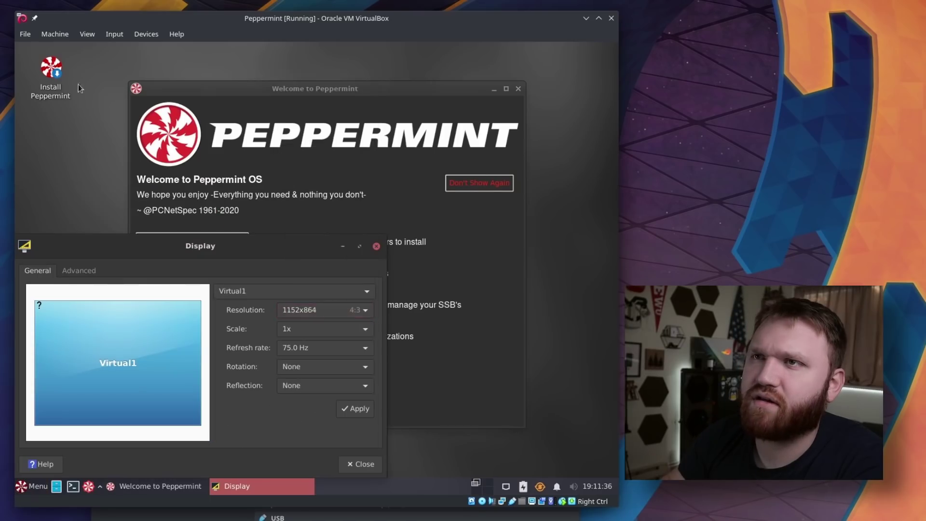
{"action": "left_click", "coordinate": [137, 34]}
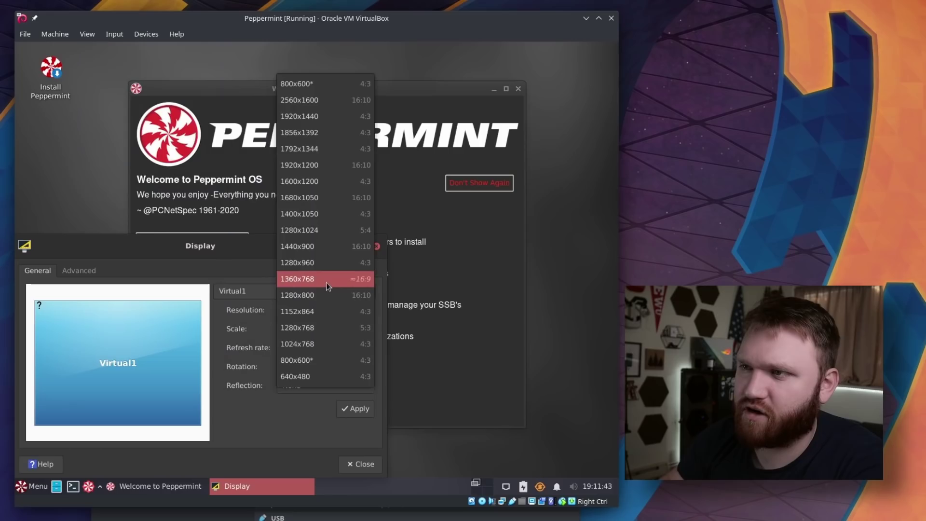
{"action": "left_click", "coordinate": [326, 282]}
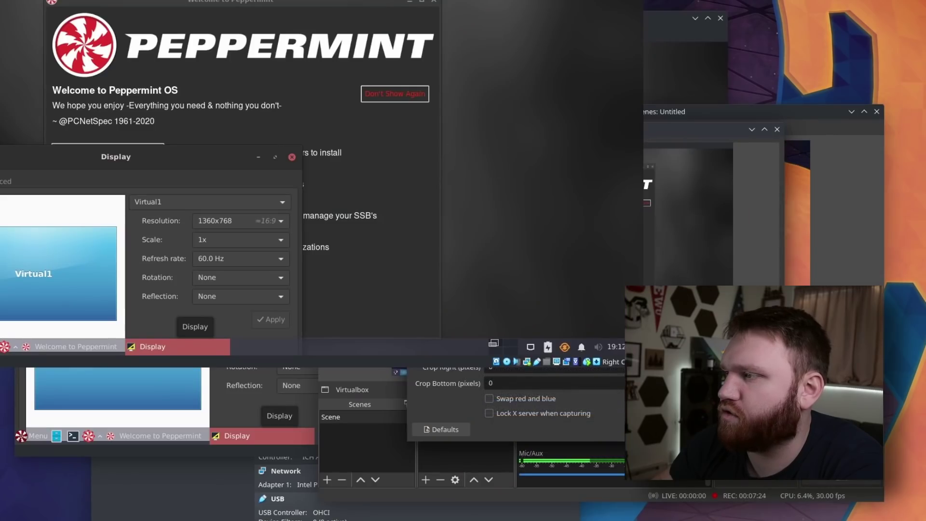
{"action": "key", "text": "Return"}
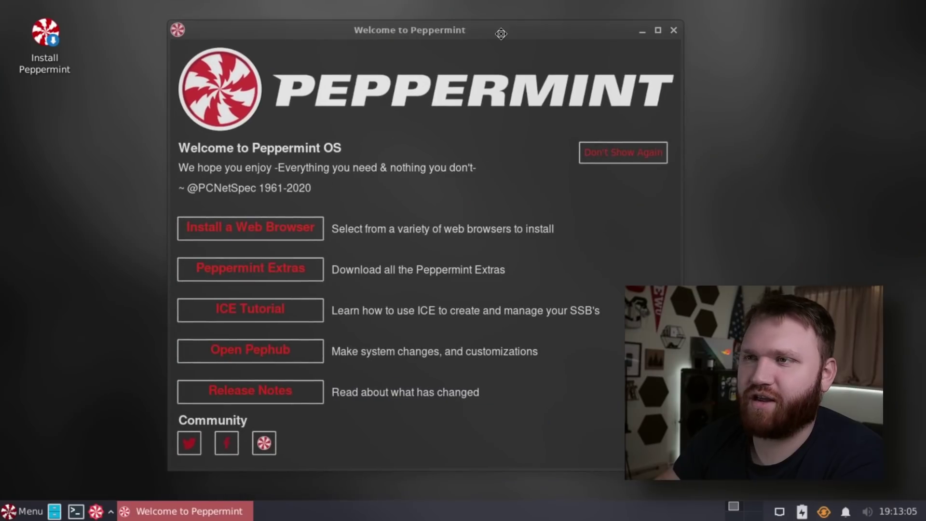
Step: Minimize the Welcome to Peppermint window and launch Install Peppermint from the desktop
{"action": "mouse_move", "coordinate": [493, 33]}
{"action": "left_mouse_down"}
{"action": "mouse_move", "coordinate": [504, 31]}
{"action": "mouse_move", "coordinate": [479, 43]}
{"action": "left_mouse_up"}
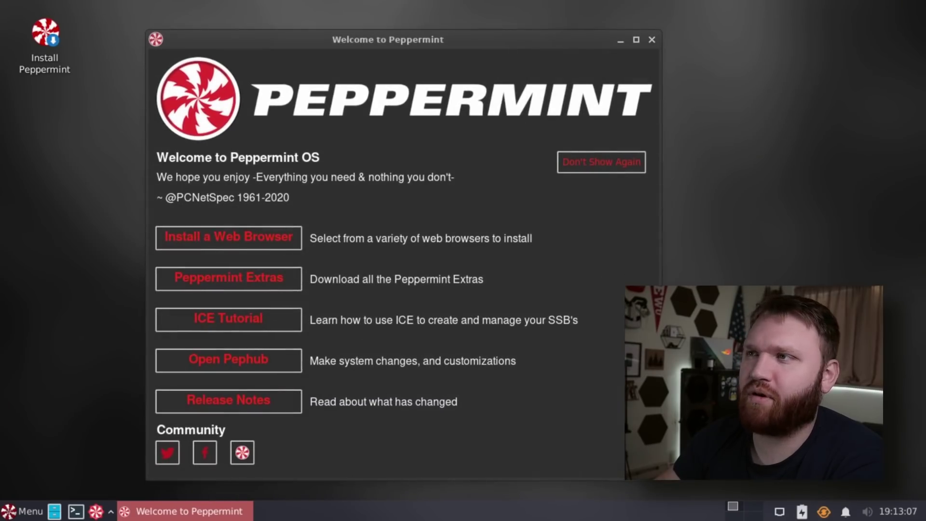
{"action": "left_click", "coordinate": [622, 42]}
{"action": "left_click", "coordinate": [44, 40]}
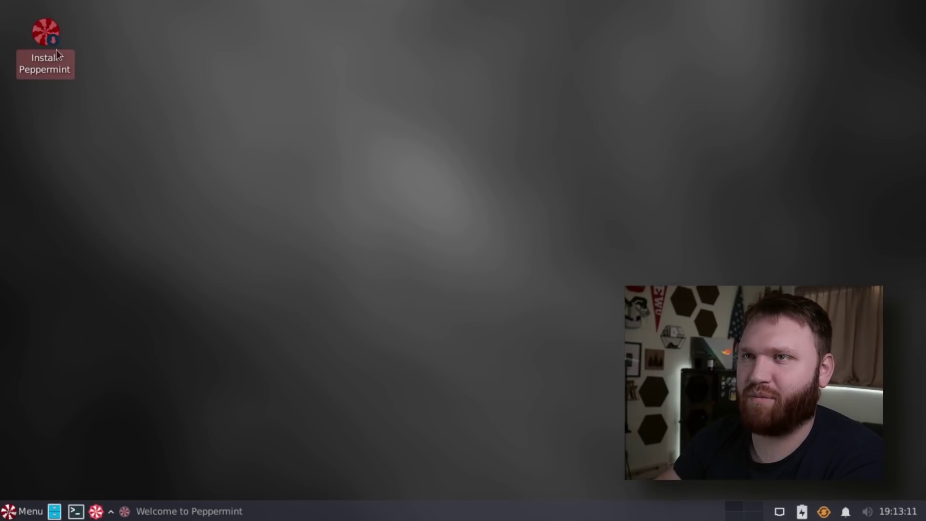
{"action": "double_click", "coordinate": [49, 31]}
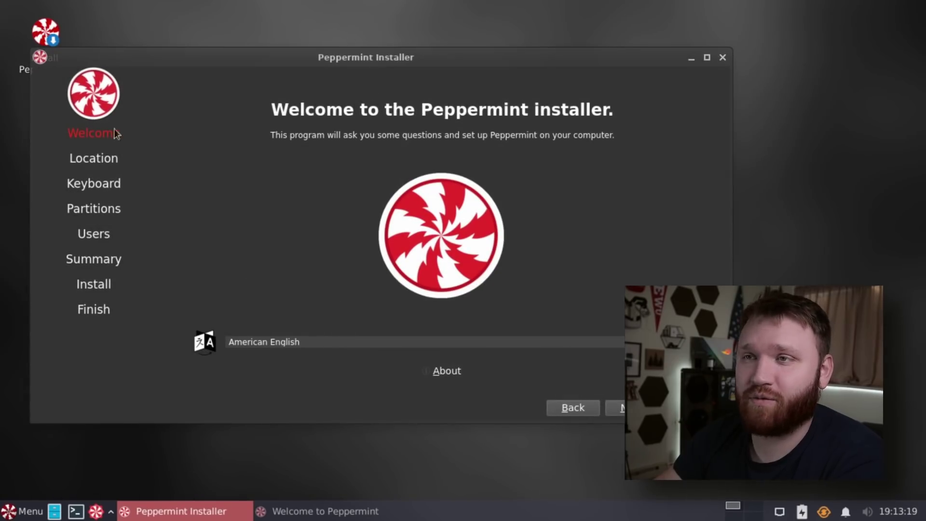
Step: Accept the Los Angeles timezone and default keyboard, and choose to erase the whole disk
{"action": "key", "text": "alt+n"}
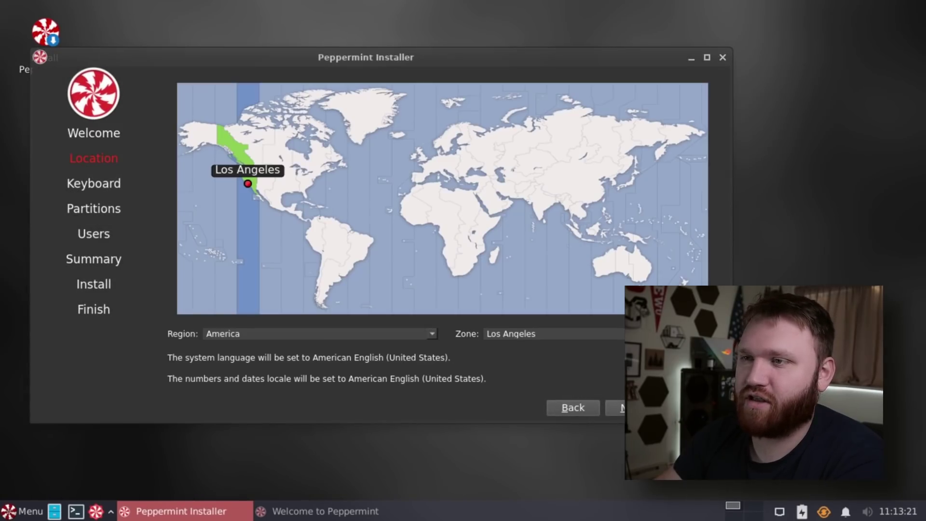
{"action": "left_click", "coordinate": [612, 407]}
{"action": "left_click", "coordinate": [613, 408]}
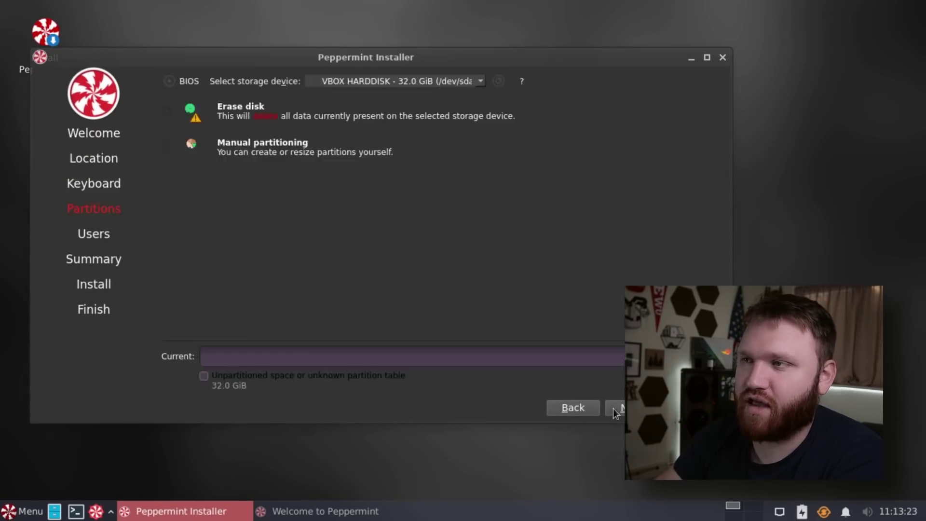
{"action": "left_click", "coordinate": [183, 115]}
{"action": "key", "text": "alt+n"}
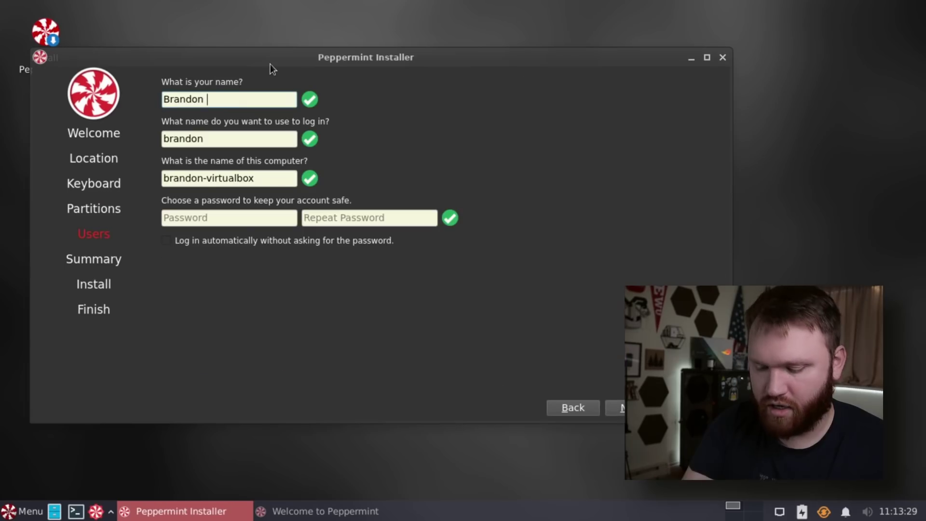
Step: Fill in the user's full name, login name and password, then continue to the summary
{"action": "key", "text": "Tab"}
{"action": "key", "text": "Tab"}
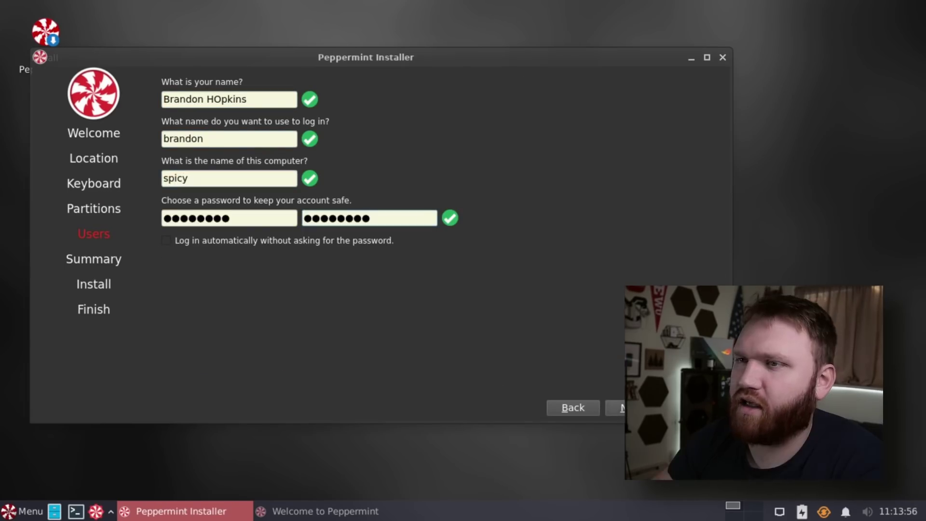
{"action": "key", "text": "alt+n"}
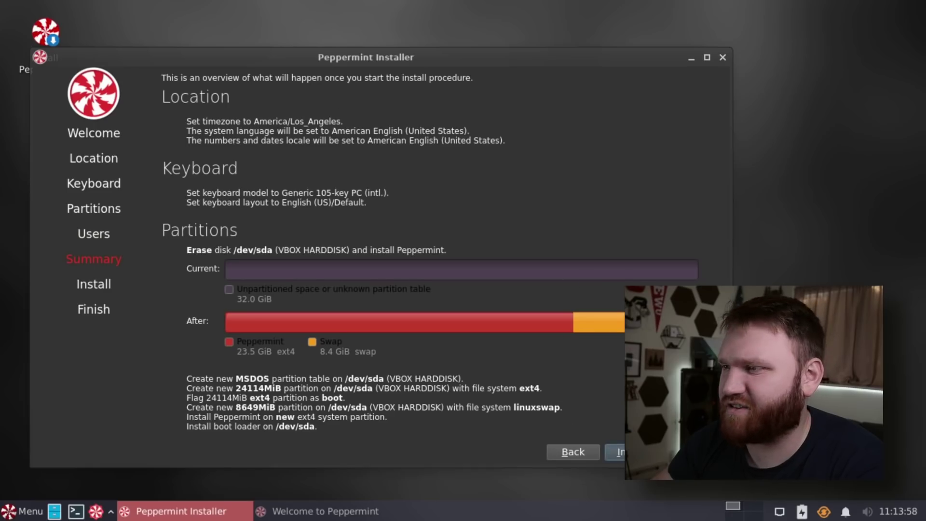
Step: Install Peppermint to the virtual disk and let the VM restart when finished
{"action": "key", "text": "alt+i"}
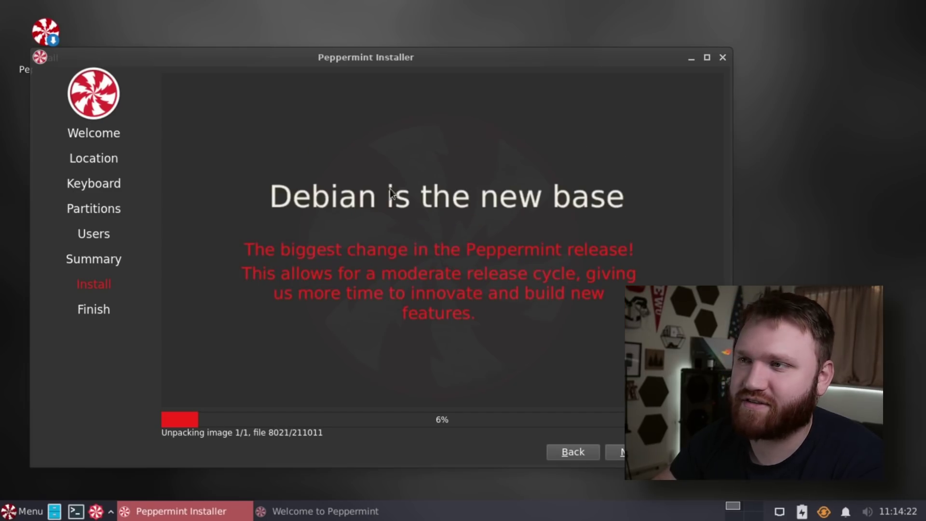
{"action": "mouse_move", "coordinate": [445, 57]}
{"action": "left_mouse_down"}
{"action": "mouse_move", "coordinate": [411, 43]}
{"action": "mouse_move", "coordinate": [386, 192]}
{"action": "mouse_move", "coordinate": [494, 93]}
{"action": "mouse_move", "coordinate": [455, 50]}
{"action": "left_mouse_up"}
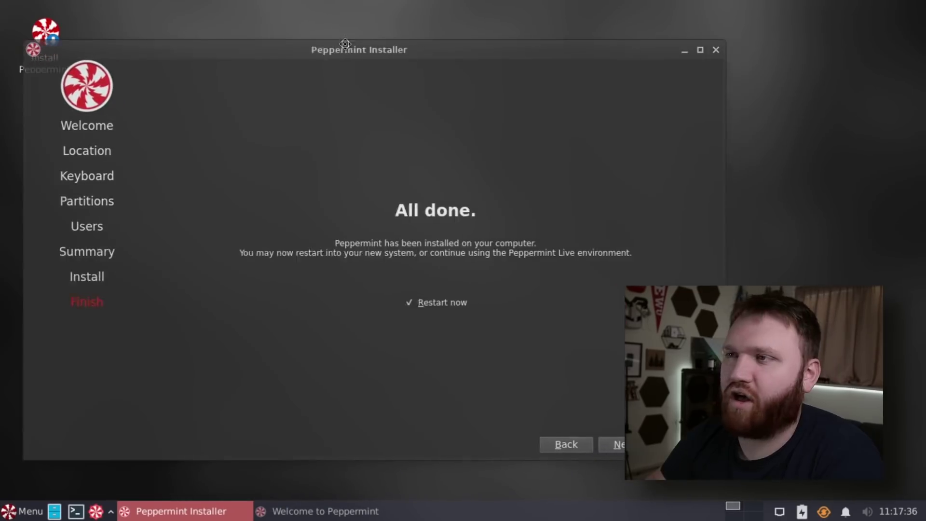
{"action": "left_click_drag", "start_coordinate": [345, 44], "coordinate": [351, 26]}
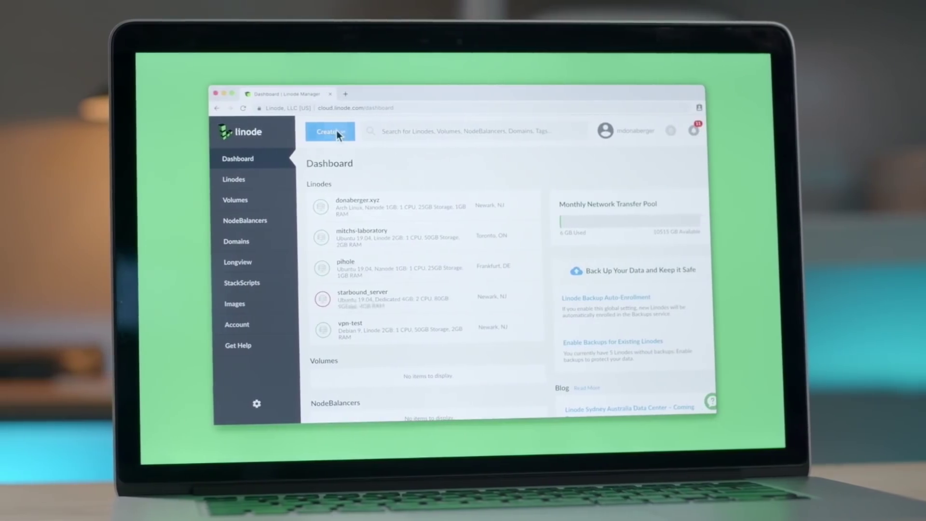
Step: Start a new Linode, open the distribution list, and enter 'hel' as the Linode label
{"action": "left_click", "coordinate": [320, 131]}
{"action": "left_click", "coordinate": [380, 169]}
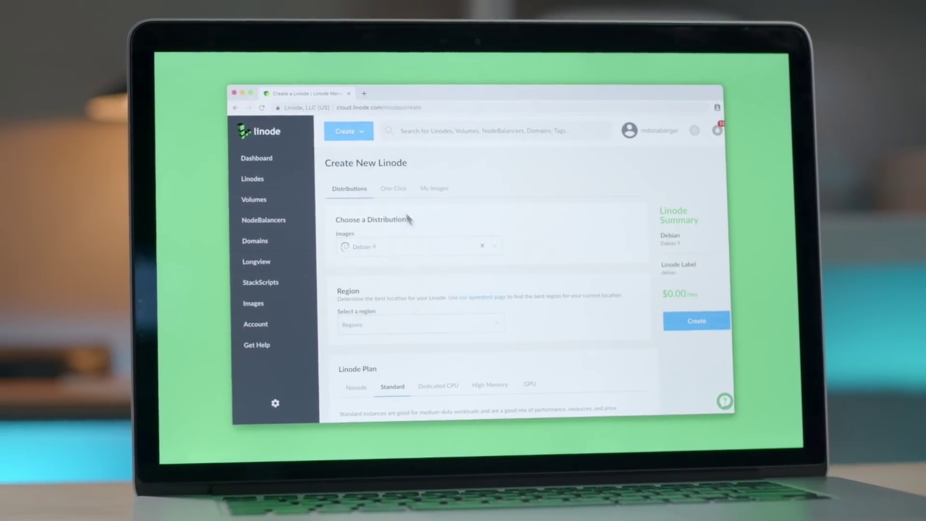
{"action": "left_click", "coordinate": [500, 251]}
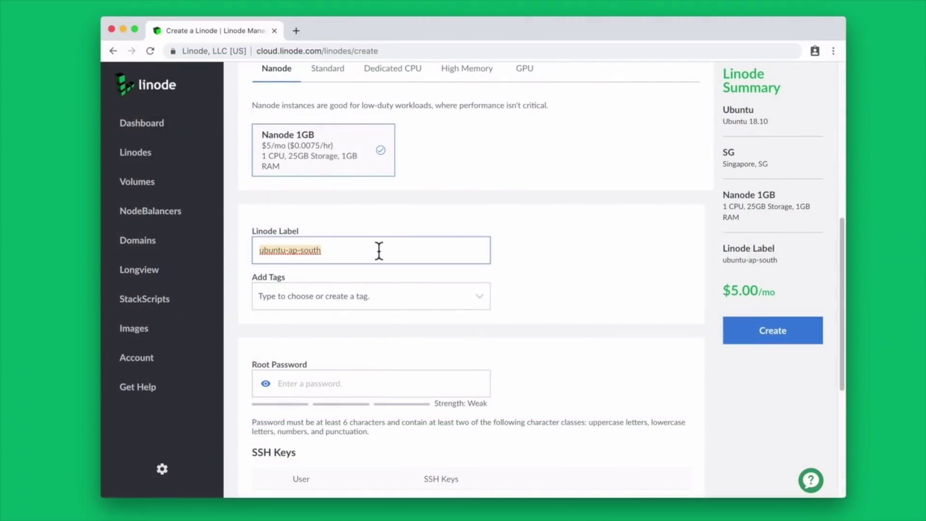
{"action": "type", "text": "hel"}
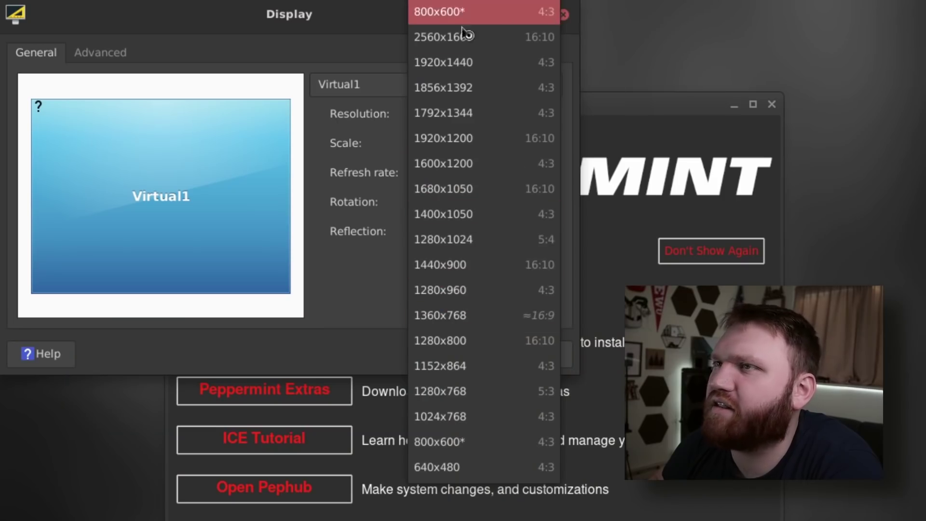
Step: Close the Display settings and reposition the Welcome to Peppermint window
{"action": "left_click", "coordinate": [386, 13]}
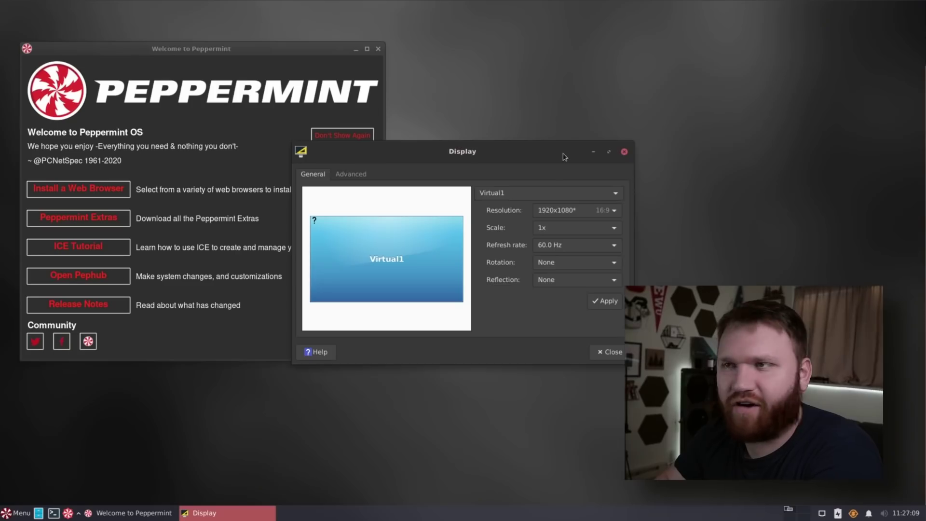
{"action": "left_click_drag", "start_coordinate": [564, 157], "coordinate": [475, 212]}
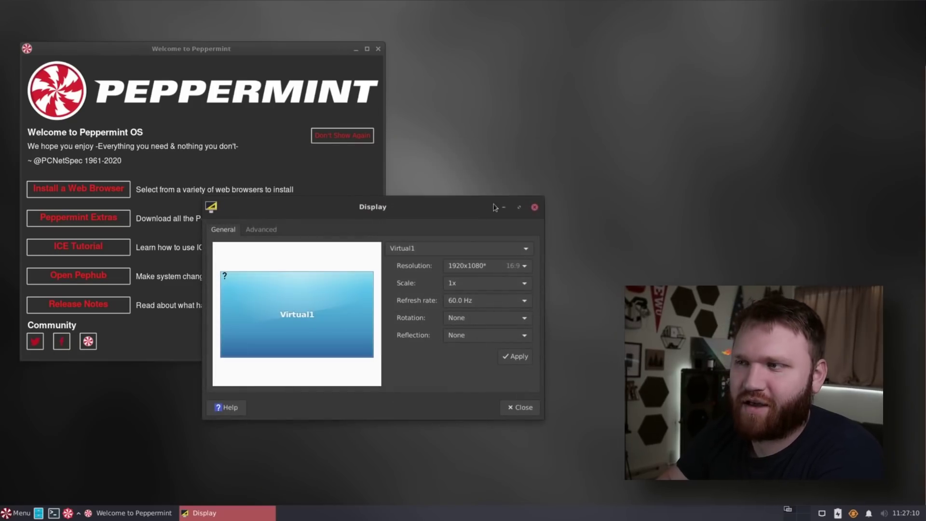
{"action": "left_click", "coordinate": [534, 208]}
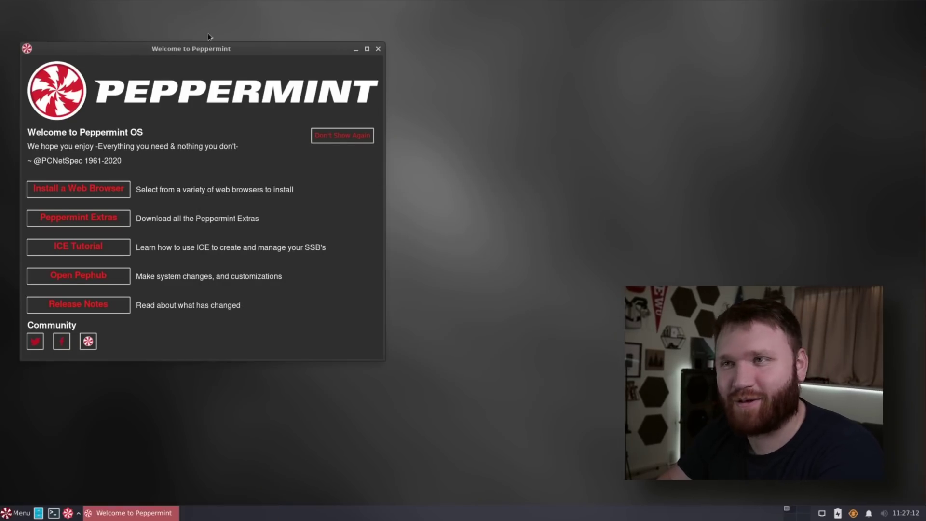
{"action": "left_click_drag", "start_coordinate": [199, 52], "coordinate": [288, 84]}
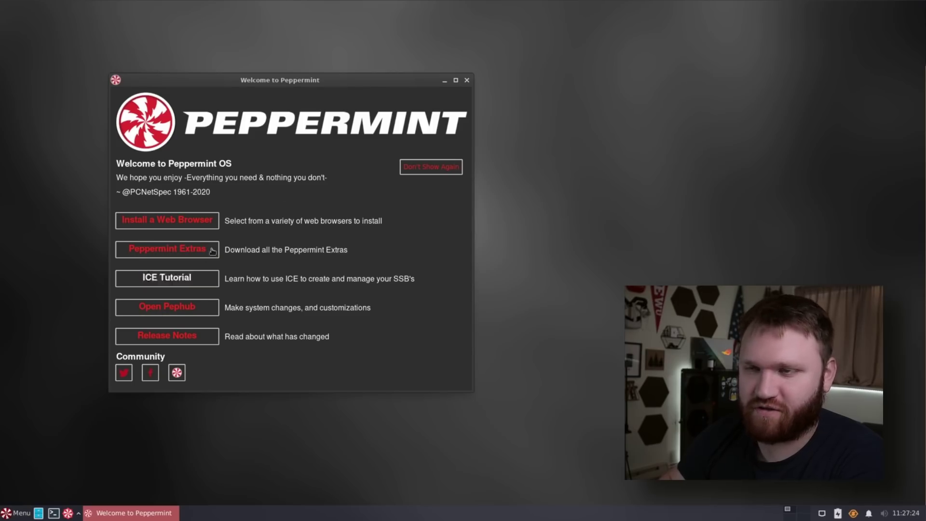
Step: Open the web browser installer, authenticating with the administrator password
{"action": "left_click", "coordinate": [207, 222]}
{"action": "type", "text": "********"}
{"action": "key", "text": "Return"}
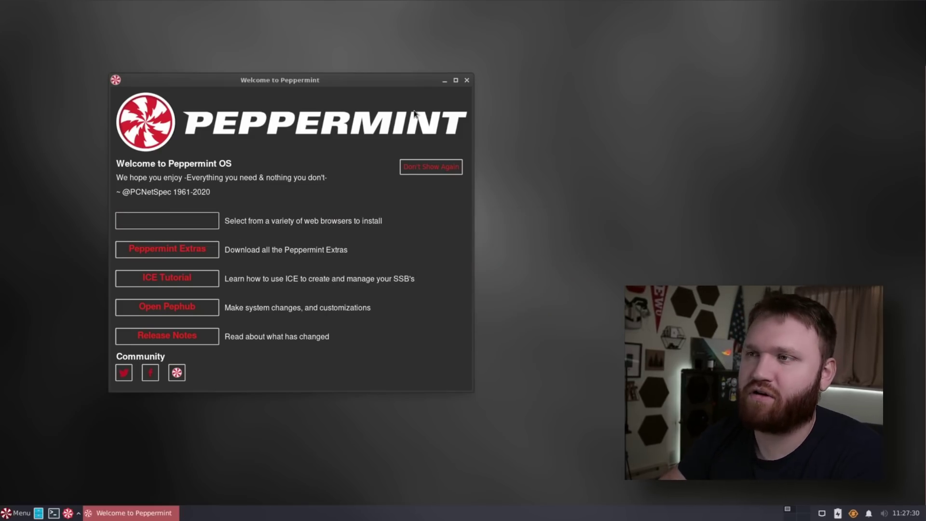
Step: Minimize the Welcome window and install the ticked Firefox package from Software Packages
{"action": "left_click_drag", "start_coordinate": [236, 102], "coordinate": [225, 130]}
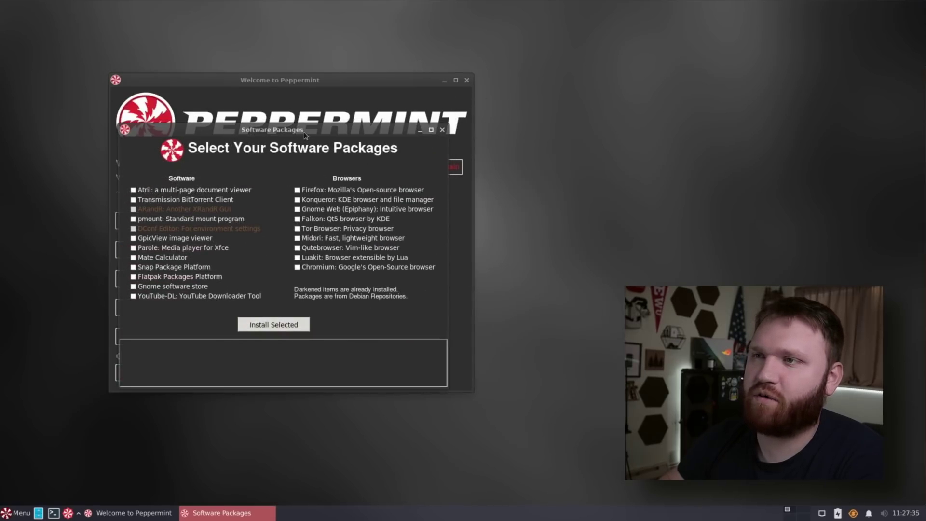
{"action": "left_click_drag", "start_coordinate": [305, 136], "coordinate": [286, 119]}
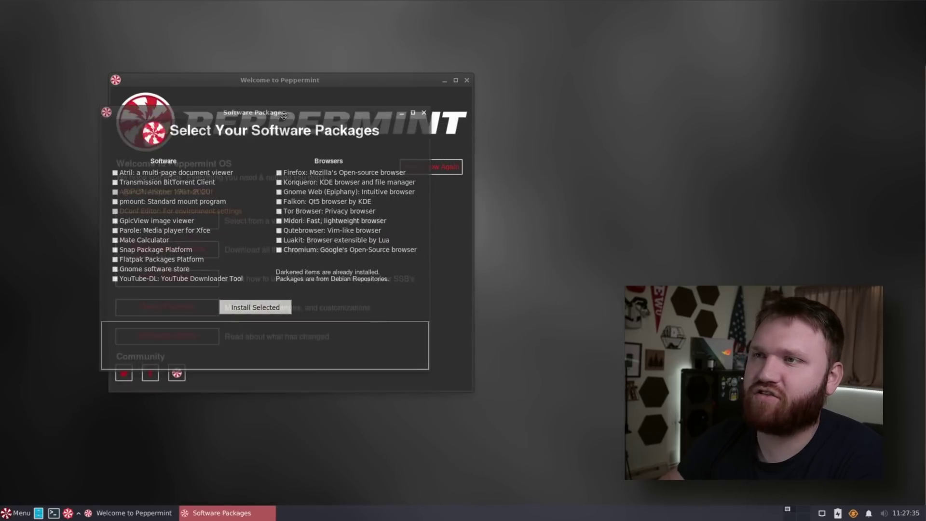
{"action": "left_click", "coordinate": [224, 87]}
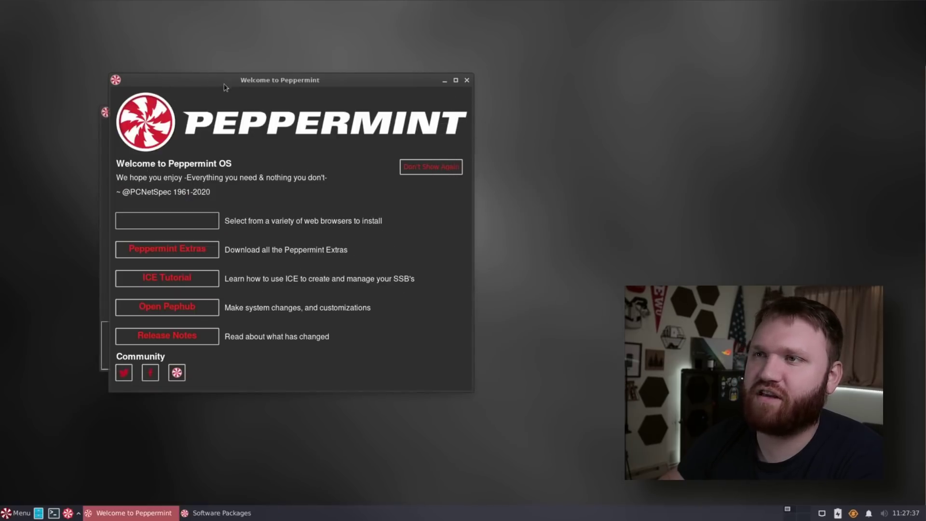
{"action": "left_click", "coordinate": [444, 80]}
{"action": "left_click_drag", "start_coordinate": [217, 114], "coordinate": [218, 86]}
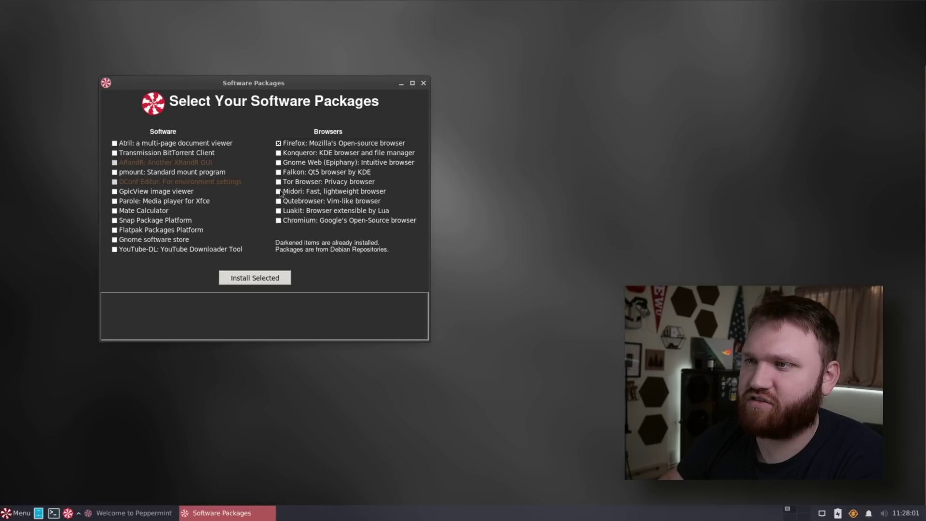
{"action": "left_click", "coordinate": [254, 278]}
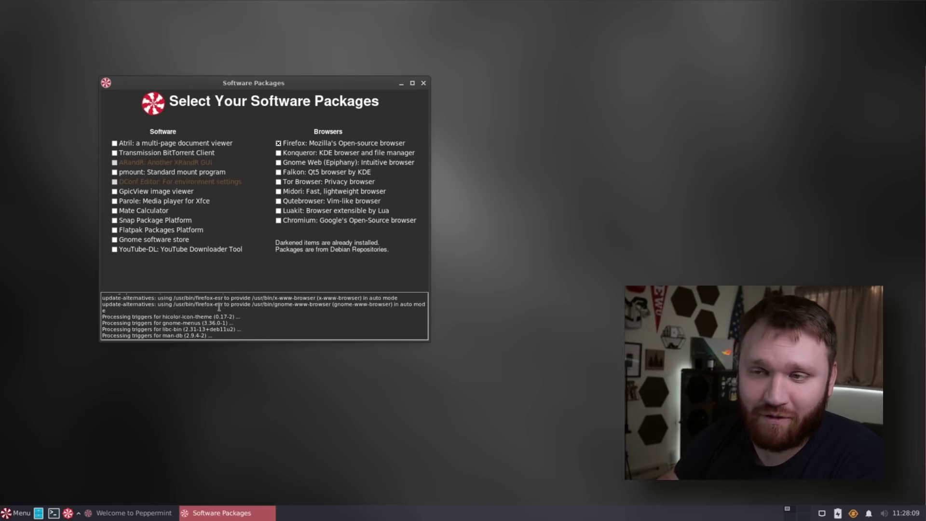
{"action": "left_click", "coordinate": [424, 83]}
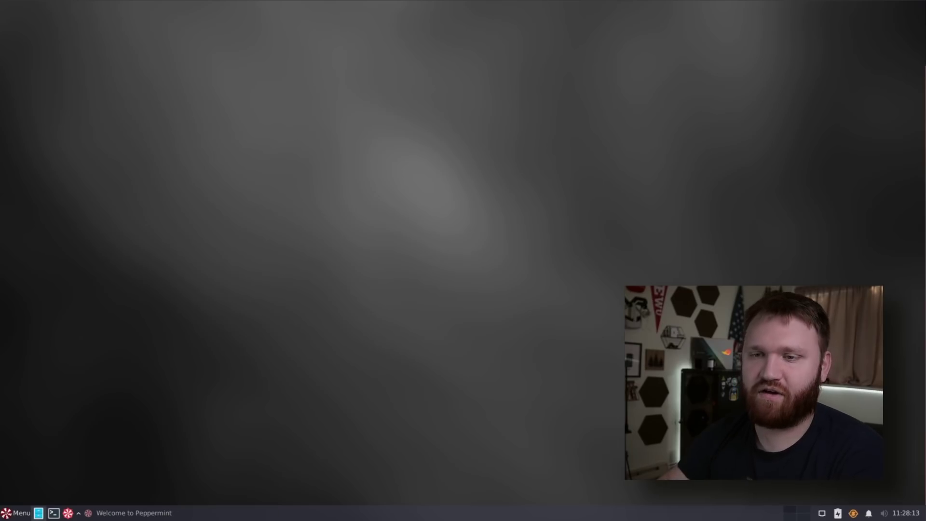
{"action": "left_click", "coordinate": [18, 513]}
{"action": "type", "text": "fire"}
{"action": "key", "text": "Return"}
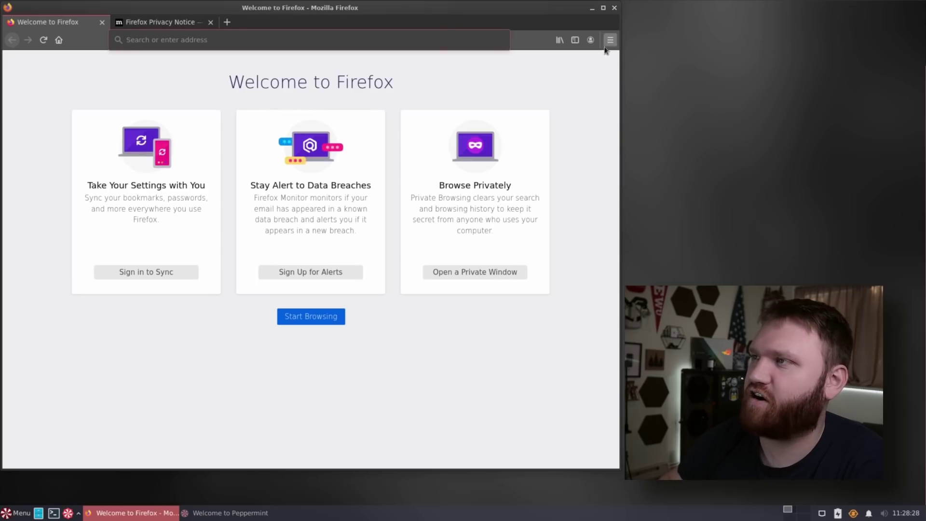
{"action": "left_click", "coordinate": [611, 40]}
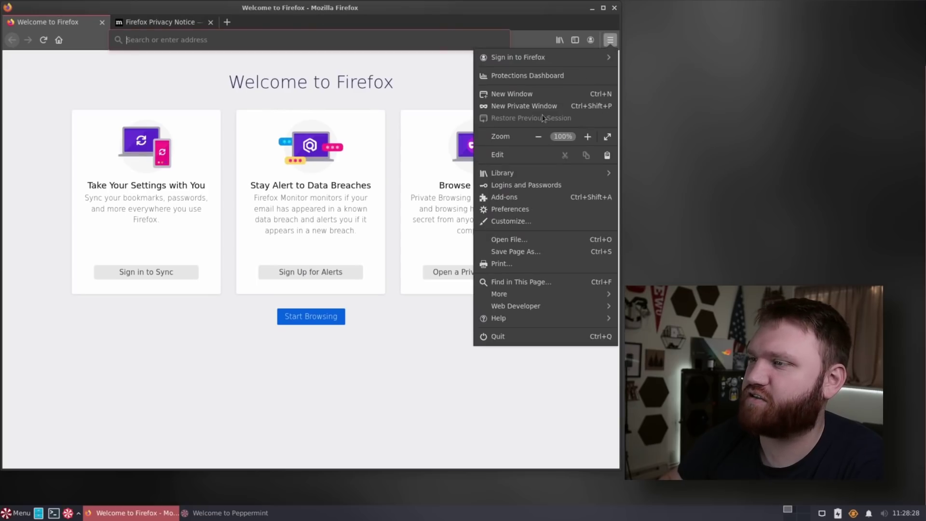
{"action": "left_click", "coordinate": [520, 319]}
{"action": "left_click", "coordinate": [527, 174]}
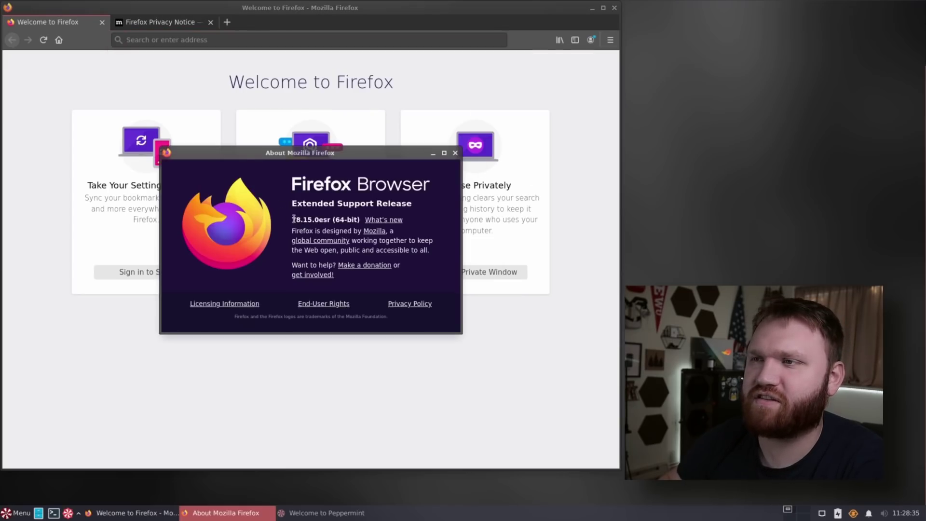
{"action": "left_click_drag", "start_coordinate": [293, 219], "coordinate": [350, 220]}
{"action": "left_click", "coordinate": [373, 225]}
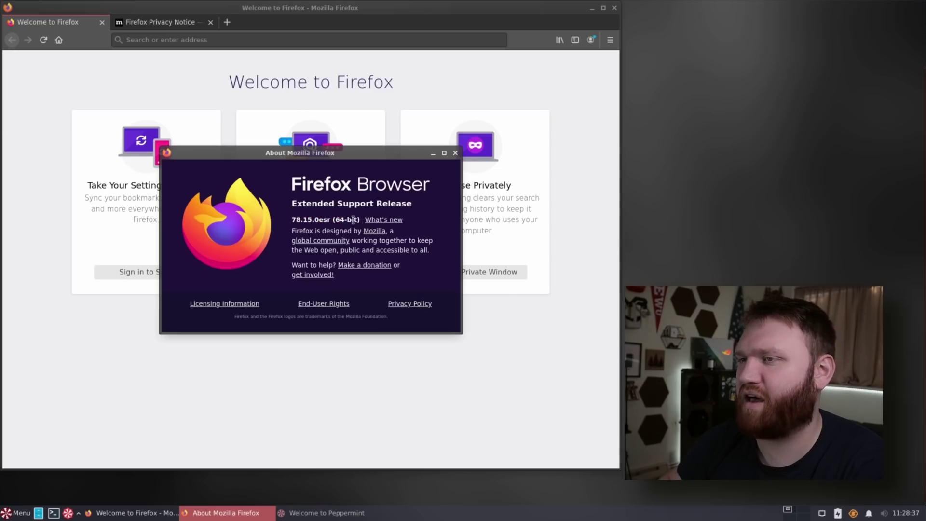
{"action": "left_click", "coordinate": [455, 153]}
{"action": "left_click_drag", "start_coordinate": [512, 9], "coordinate": [529, 16]}
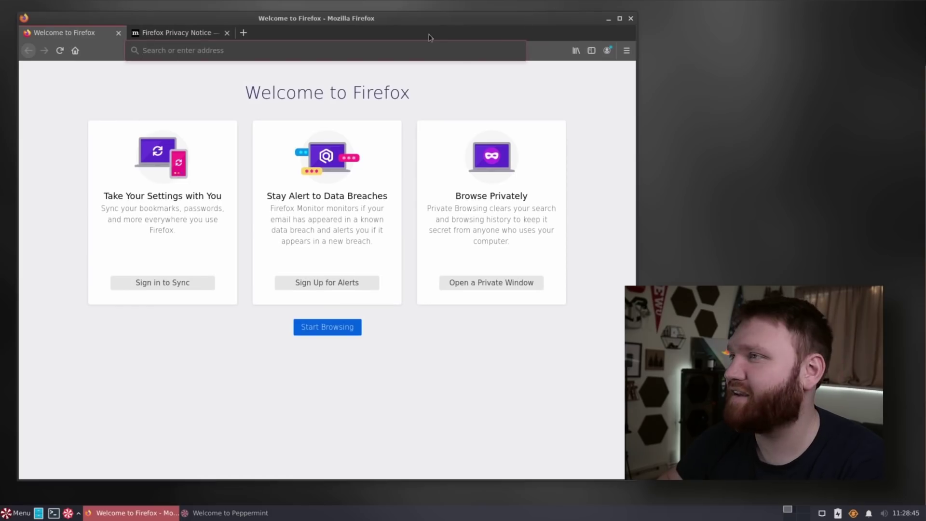
{"action": "left_click", "coordinate": [631, 19]}
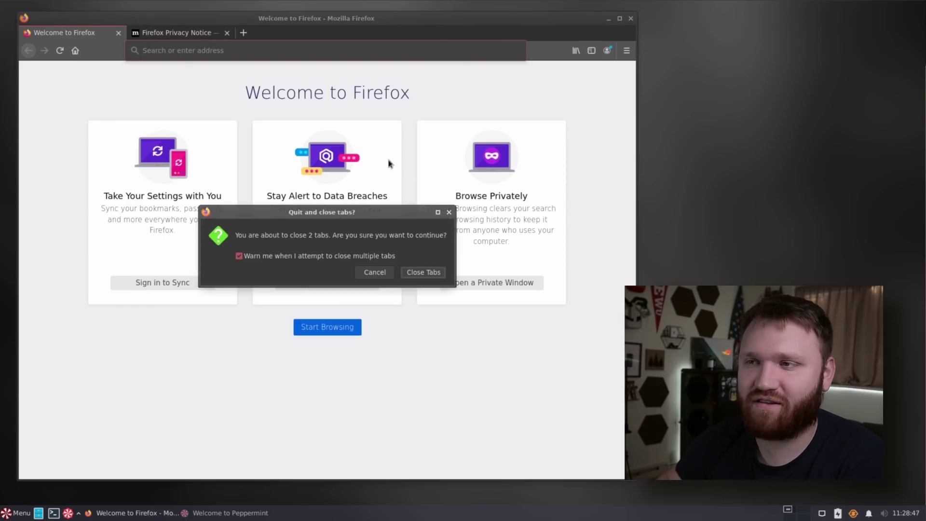
Step: Close Firefox's two tabs and launch GDebi Package Installer from the applications menu
{"action": "left_click", "coordinate": [436, 271]}
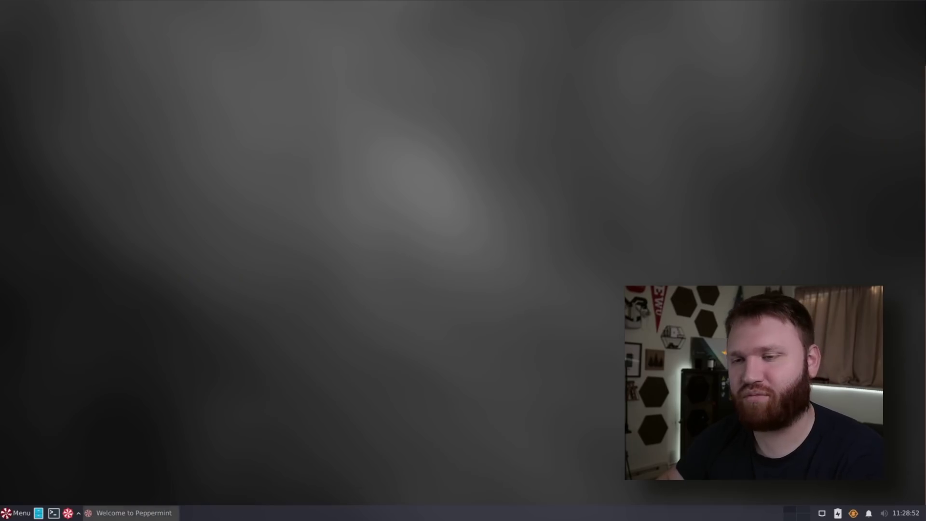
{"action": "left_click", "coordinate": [10, 513]}
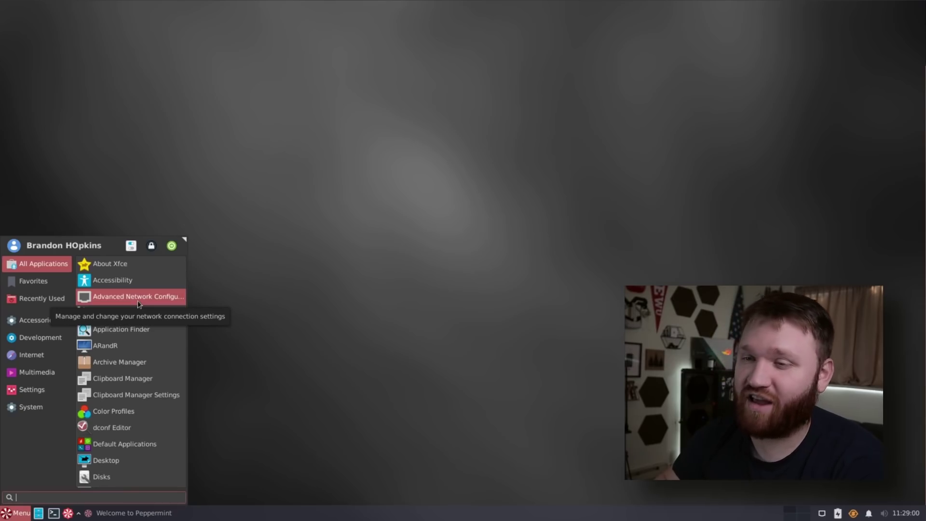
{"action": "scroll", "coordinate": [139, 330], "scroll_direction": "down", "scroll_amount": 1}
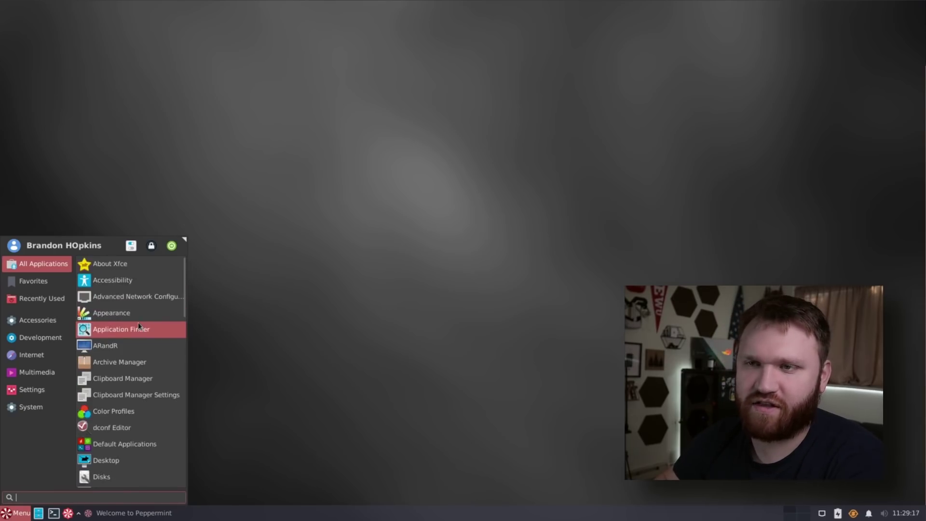
{"action": "scroll", "coordinate": [138, 323], "scroll_direction": "down", "scroll_amount": 3}
{"action": "scroll", "coordinate": [138, 323], "scroll_direction": "down", "scroll_amount": 1}
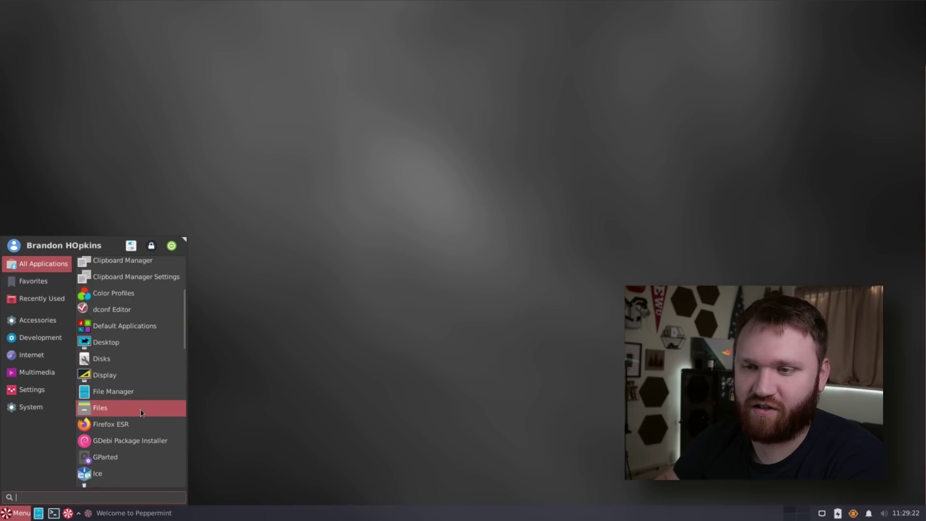
{"action": "scroll", "coordinate": [139, 411], "scroll_direction": "down", "scroll_amount": 1}
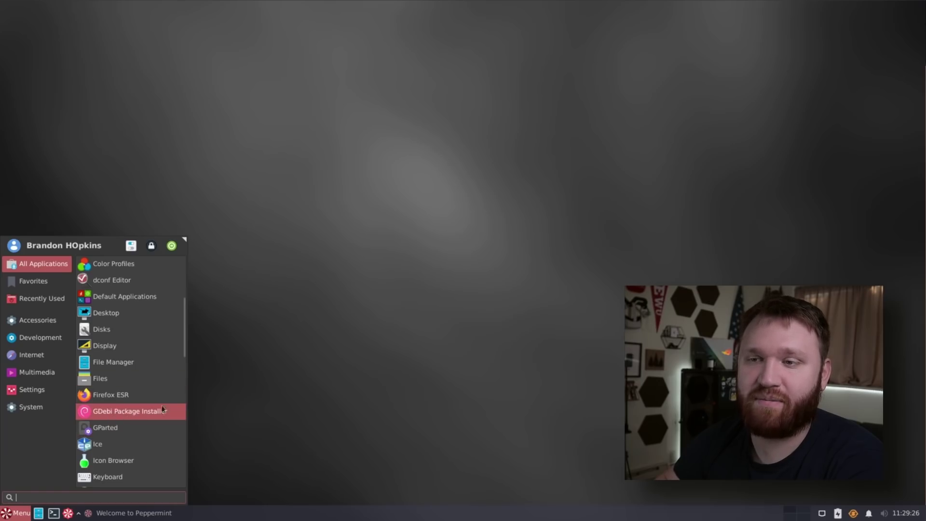
{"action": "left_click", "coordinate": [137, 417]}
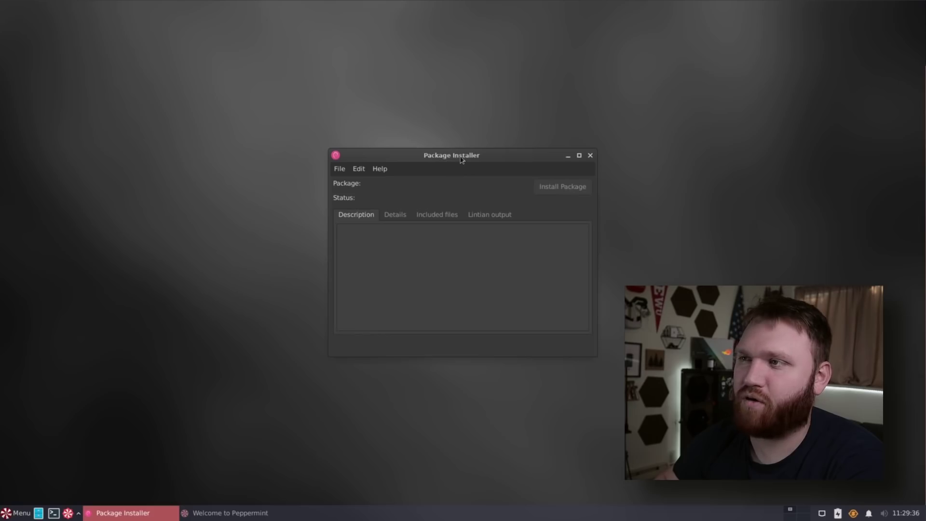
Step: Move the installer to the upper left and check its File options without loading a package
{"action": "left_click_drag", "start_coordinate": [461, 159], "coordinate": [201, 131]}
{"action": "left_click", "coordinate": [80, 140]}
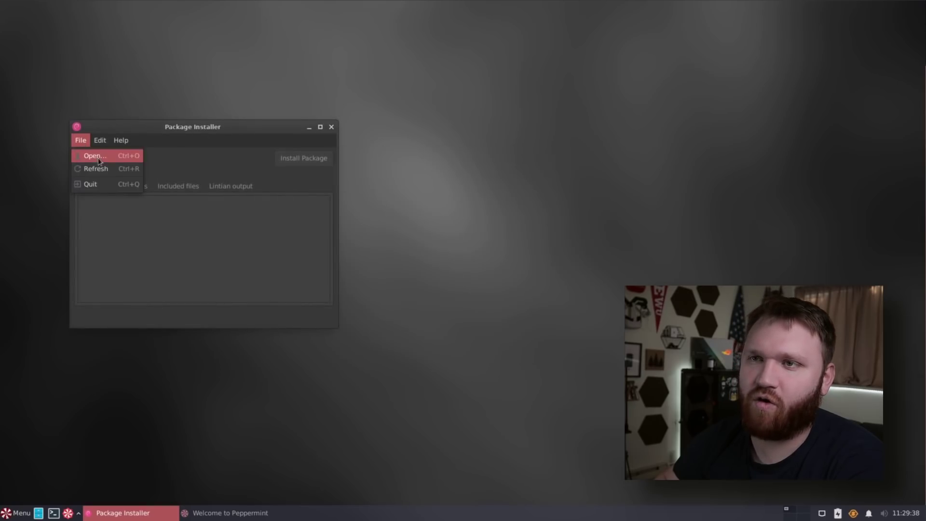
{"action": "left_click", "coordinate": [332, 134]}
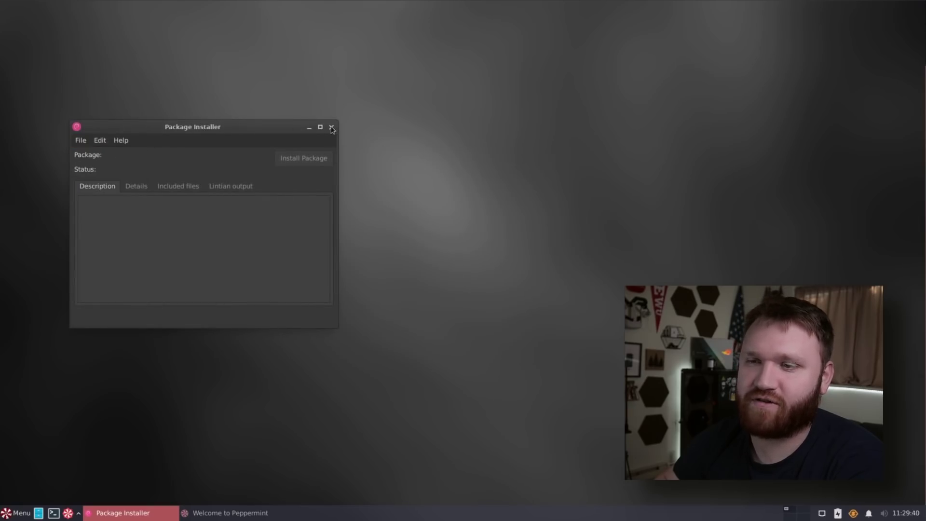
Step: Close the Package Installer, then launch Firefox from the applications menu and close it
{"action": "left_click", "coordinate": [332, 127]}
{"action": "left_click", "coordinate": [17, 513]}
{"action": "scroll", "coordinate": [125, 382], "scroll_direction": "down", "scroll_amount": 2}
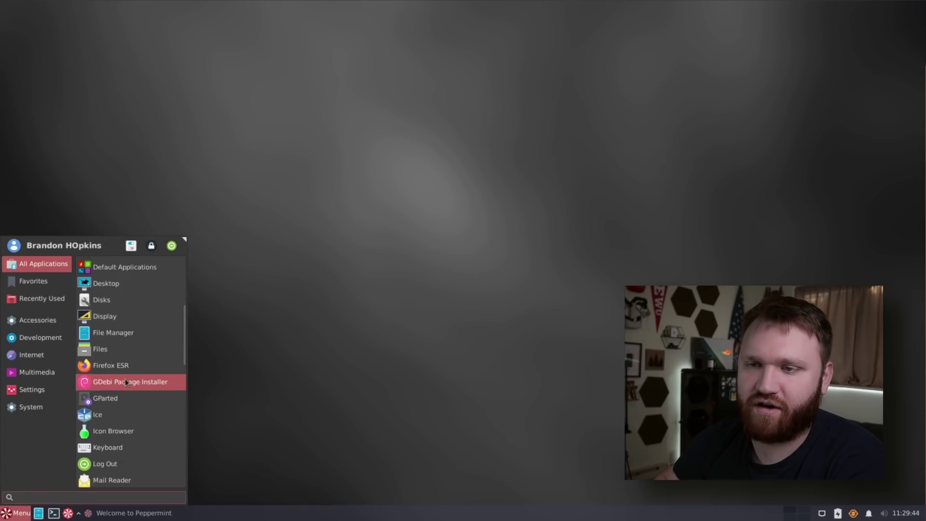
{"action": "scroll", "coordinate": [124, 385], "scroll_direction": "down", "scroll_amount": 2}
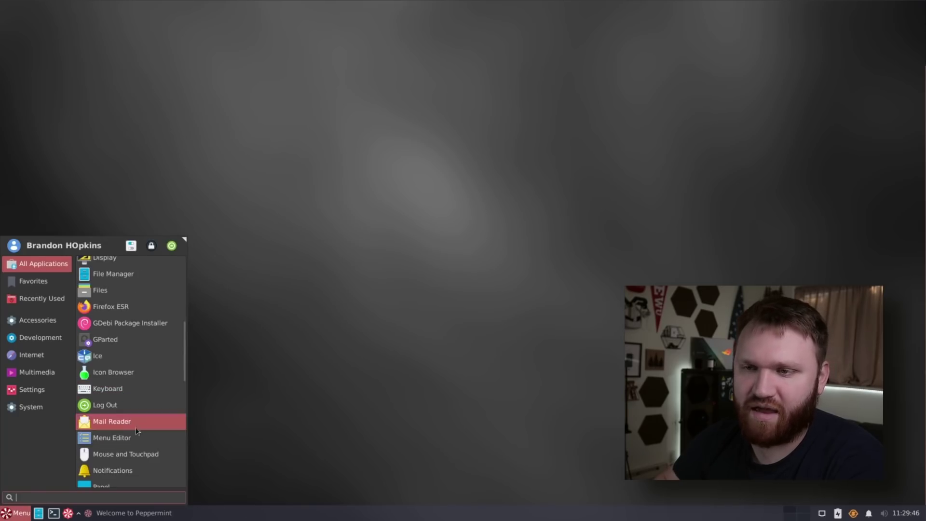
{"action": "scroll", "coordinate": [122, 395], "scroll_direction": "down", "scroll_amount": 2}
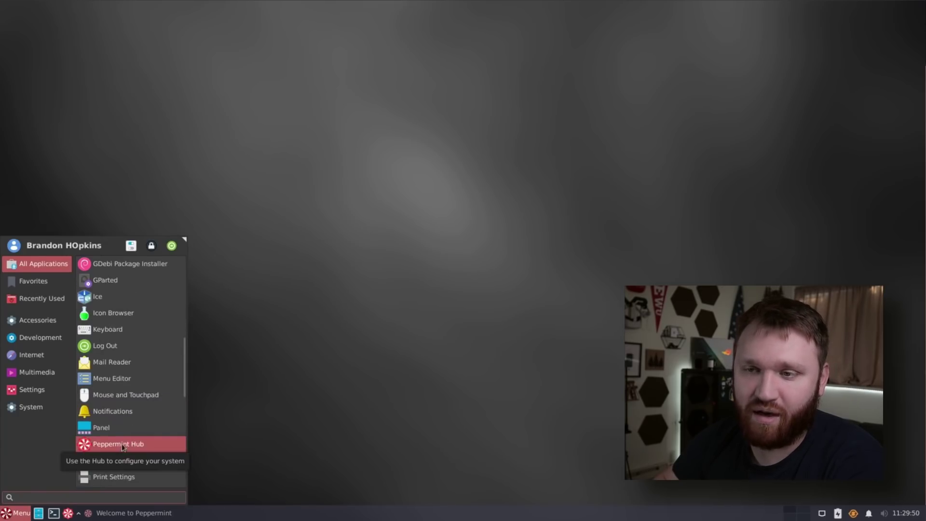
{"action": "scroll", "coordinate": [123, 442], "scroll_direction": "down", "scroll_amount": 2}
{"action": "scroll", "coordinate": [139, 411], "scroll_direction": "down", "scroll_amount": 2}
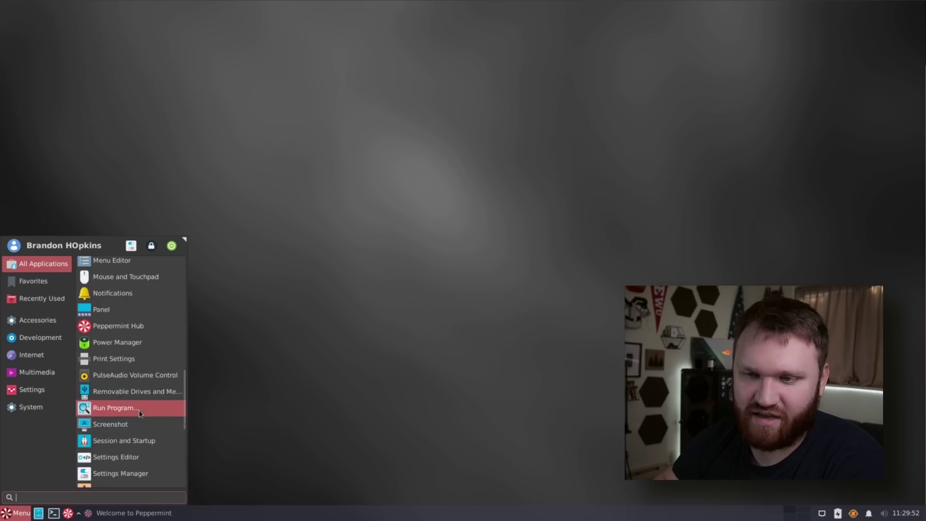
{"action": "scroll", "coordinate": [137, 386], "scroll_direction": "down", "scroll_amount": 3}
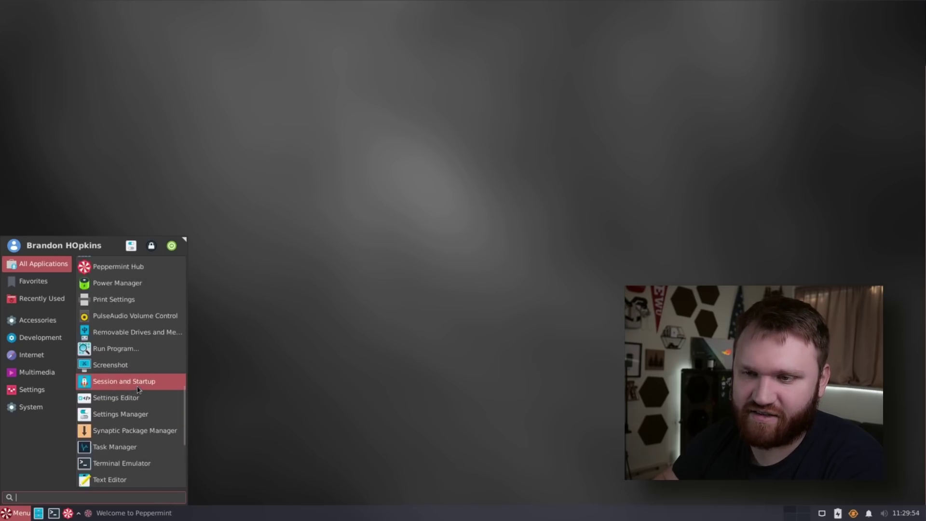
{"action": "scroll", "coordinate": [138, 388], "scroll_direction": "down", "scroll_amount": 1}
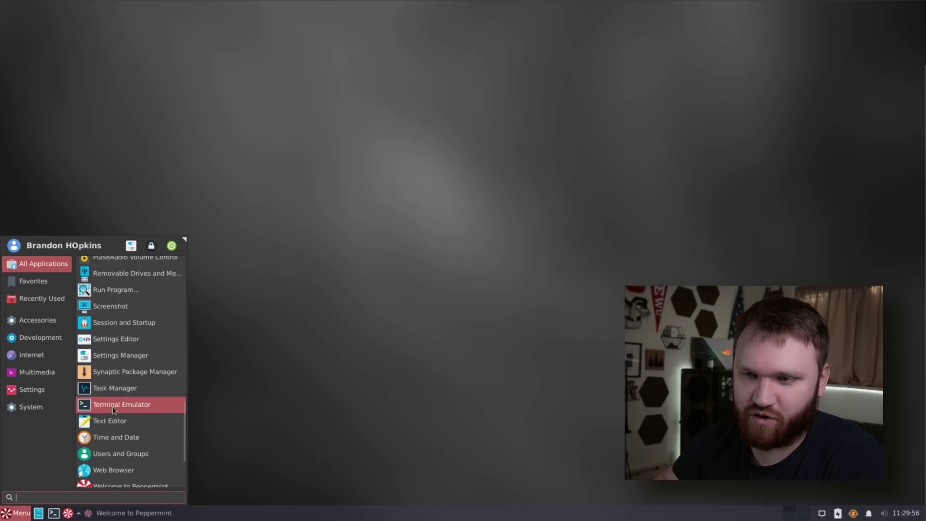
{"action": "scroll", "coordinate": [110, 434], "scroll_direction": "down", "scroll_amount": 1}
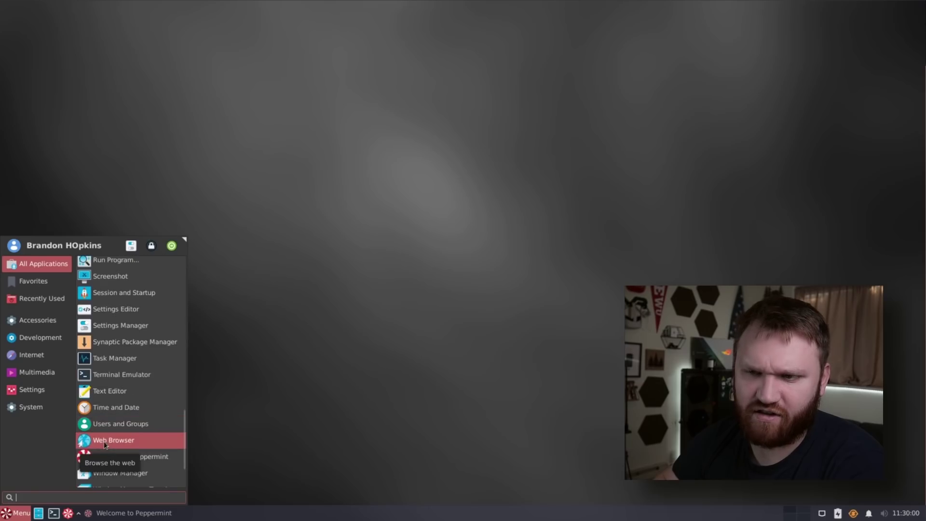
{"action": "left_click", "coordinate": [104, 440]}
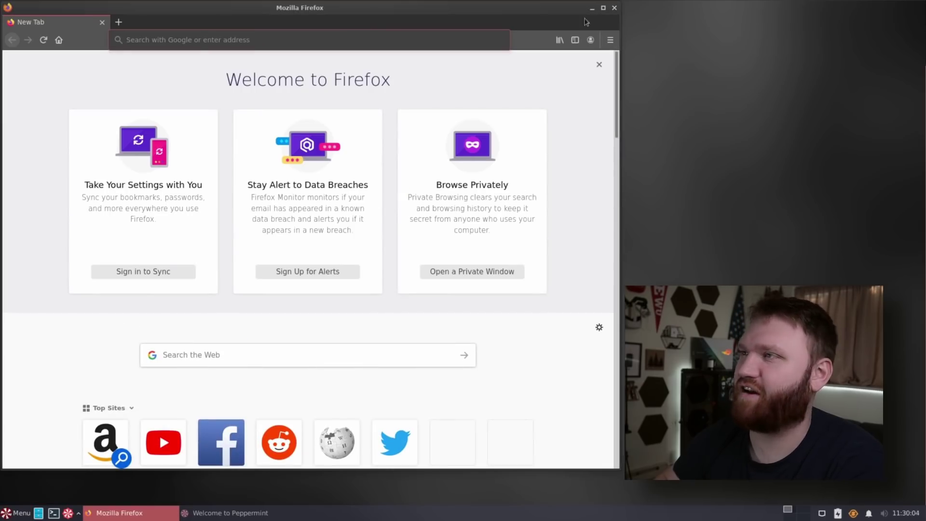
{"action": "left_click", "coordinate": [616, 8]}
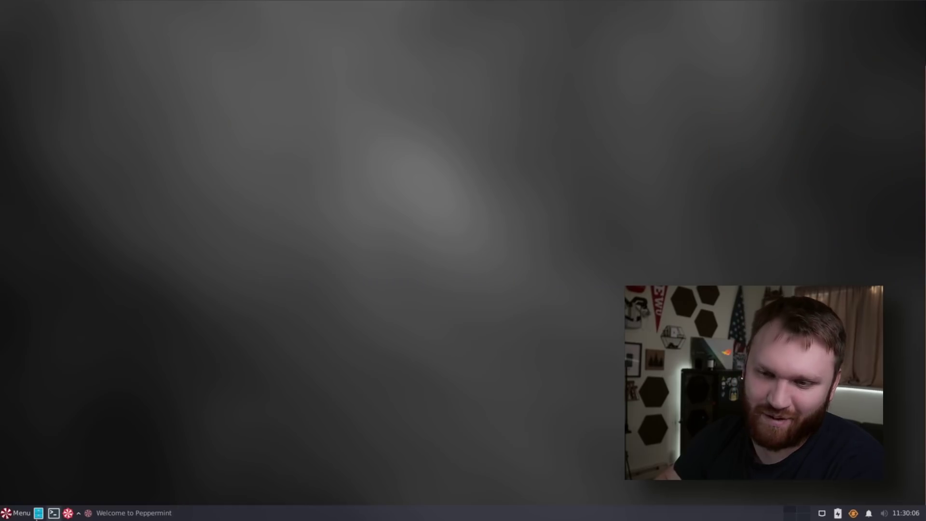
Step: Launch Welcome to Peppermint from the applications menu
{"action": "left_click", "coordinate": [17, 512]}
{"action": "scroll", "coordinate": [154, 362], "scroll_direction": "down", "scroll_amount": 1}
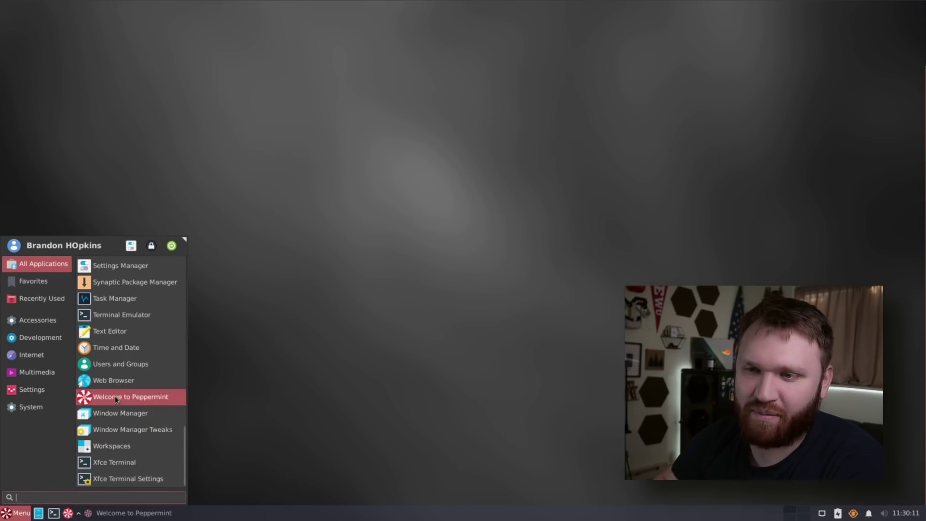
{"action": "left_click", "coordinate": [150, 401]}
Step: Move the Welcome window to the upper left and open Desktop Settings from the desktop context menu
{"action": "left_click_drag", "start_coordinate": [450, 115], "coordinate": [236, 59]}
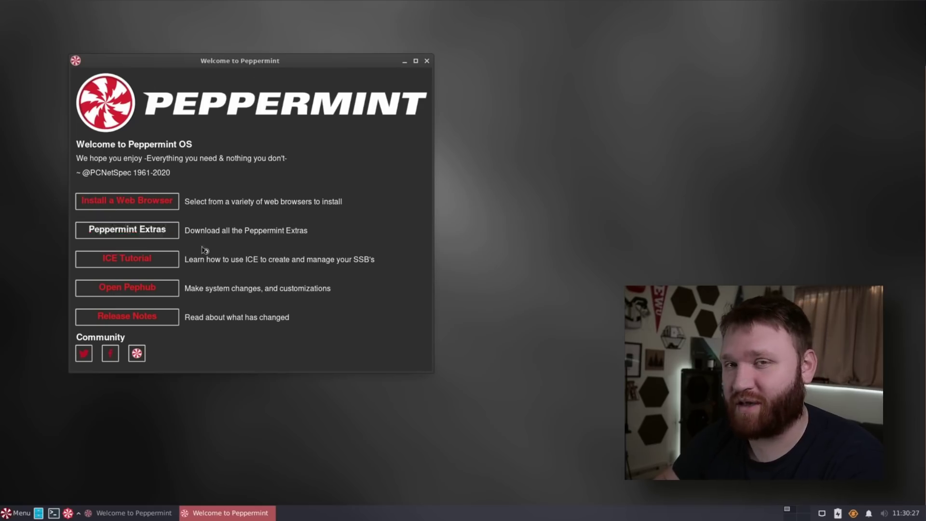
{"action": "right_click", "coordinate": [452, 181]}
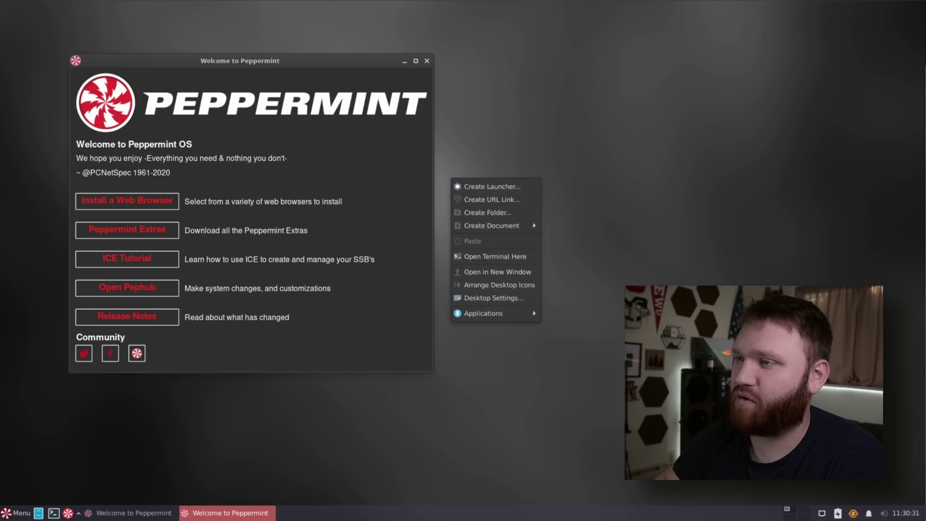
{"action": "right_click", "coordinate": [350, 514]}
{"action": "left_click", "coordinate": [291, 430]}
{"action": "right_click", "coordinate": [291, 427]}
{"action": "mouse_move", "coordinate": [291, 421]}
{"action": "left_click", "coordinate": [332, 402]}
{"action": "left_click_drag", "start_coordinate": [437, 138], "coordinate": [340, 159]}
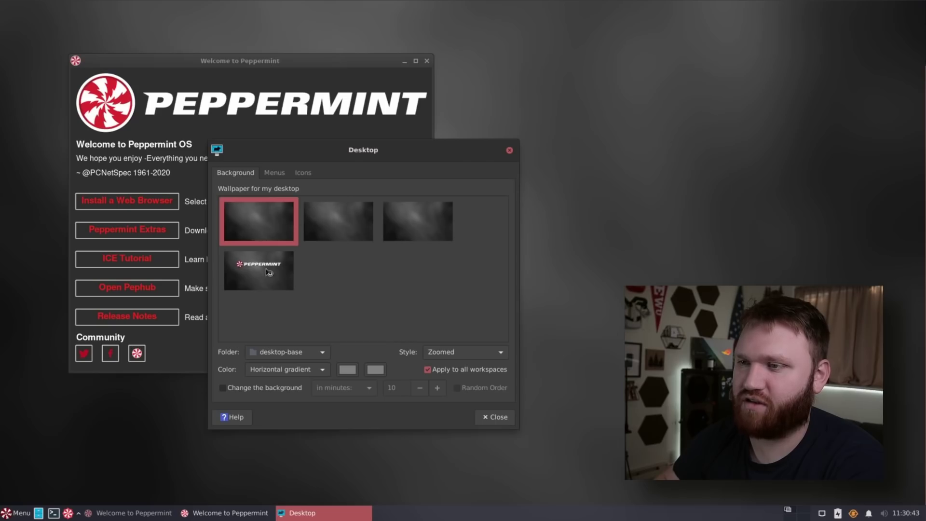
{"action": "left_click", "coordinate": [510, 150]}
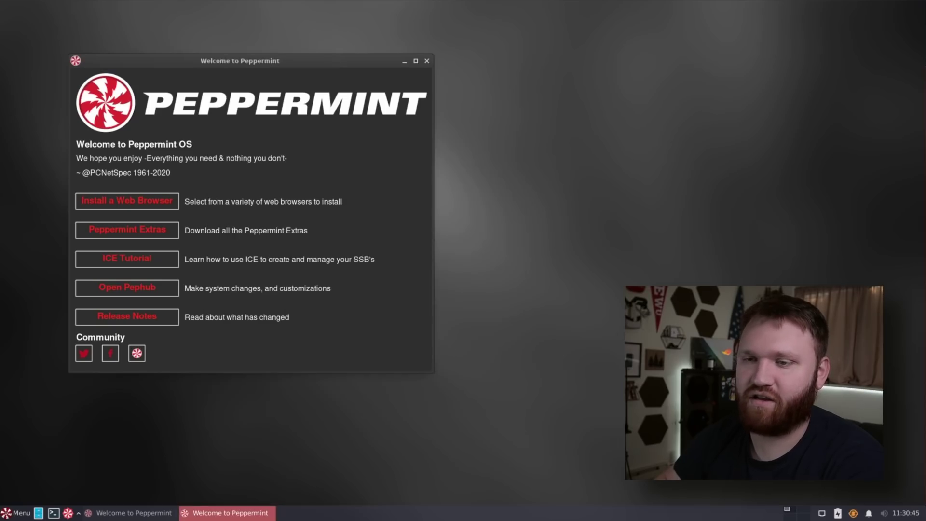
{"action": "left_click", "coordinate": [14, 514]}
{"action": "type", "text": "appear"}
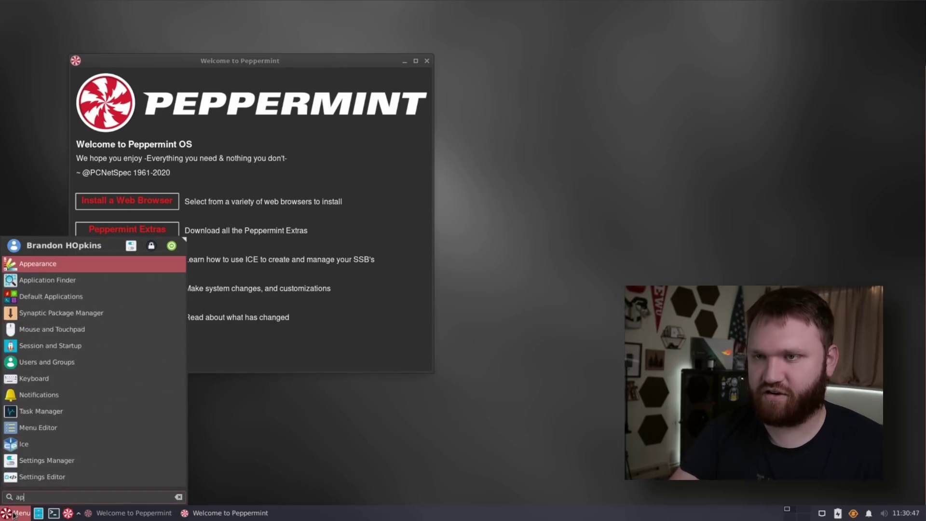
{"action": "key", "text": "Return"}
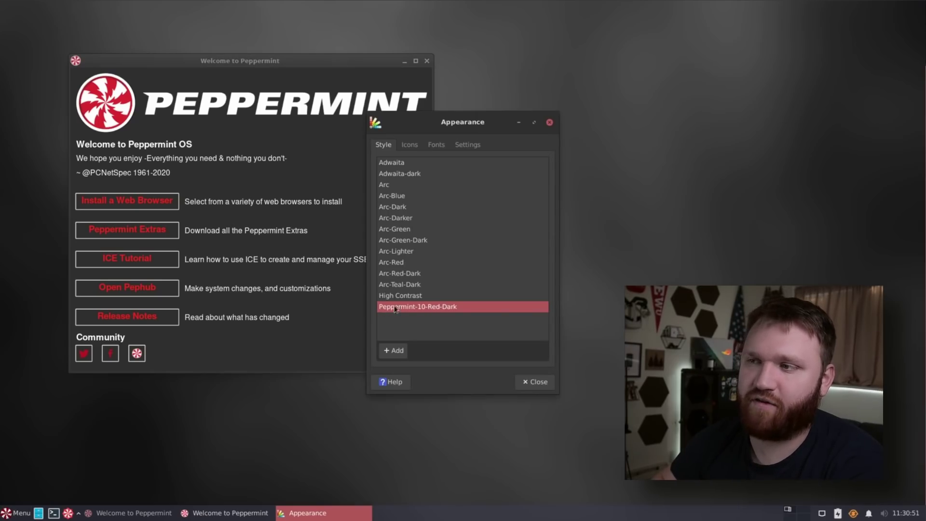
{"action": "left_click_drag", "start_coordinate": [501, 126], "coordinate": [385, 180]}
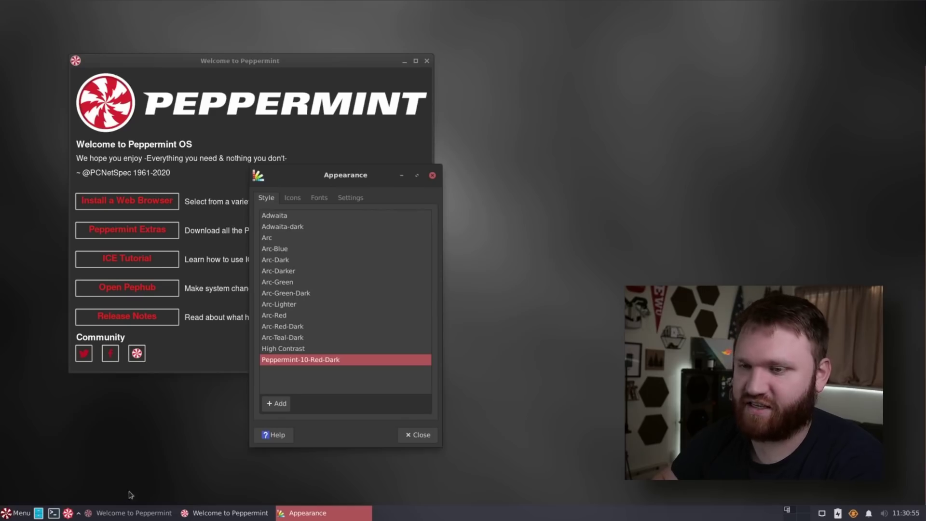
{"action": "left_click", "coordinate": [291, 199]}
{"action": "left_click", "coordinate": [327, 201]}
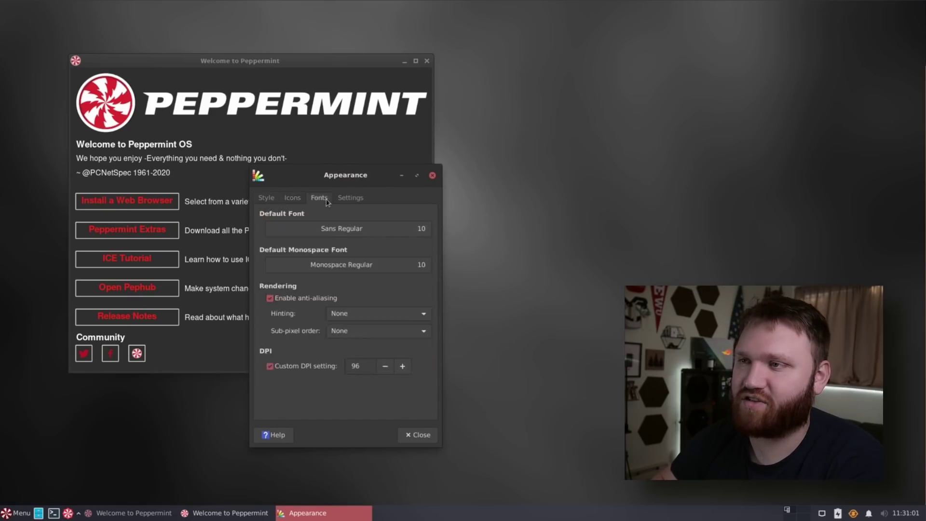
{"action": "left_click", "coordinate": [350, 199]}
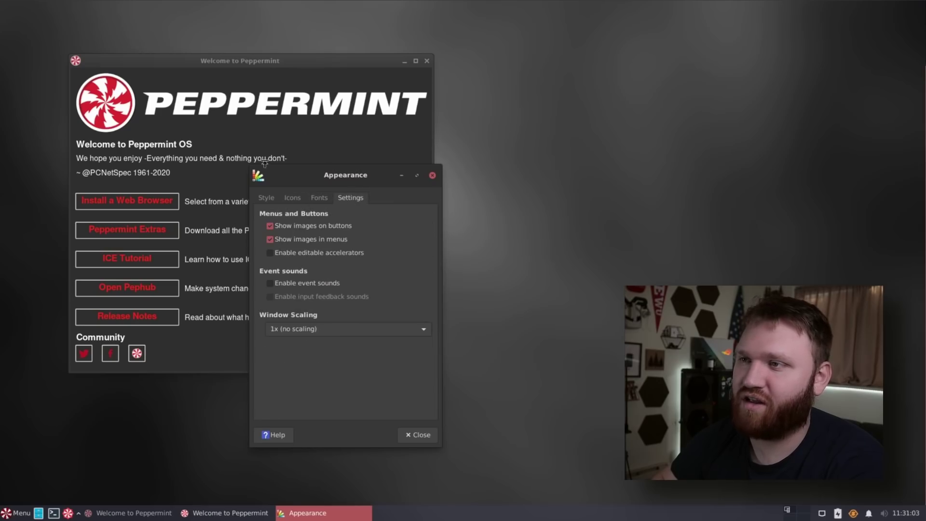
Step: Close Appearance settings and open Peppermint Get Extra in the upper left
{"action": "left_click", "coordinate": [433, 176]}
{"action": "left_click", "coordinate": [129, 231]}
{"action": "left_click_drag", "start_coordinate": [466, 167], "coordinate": [247, 127]}
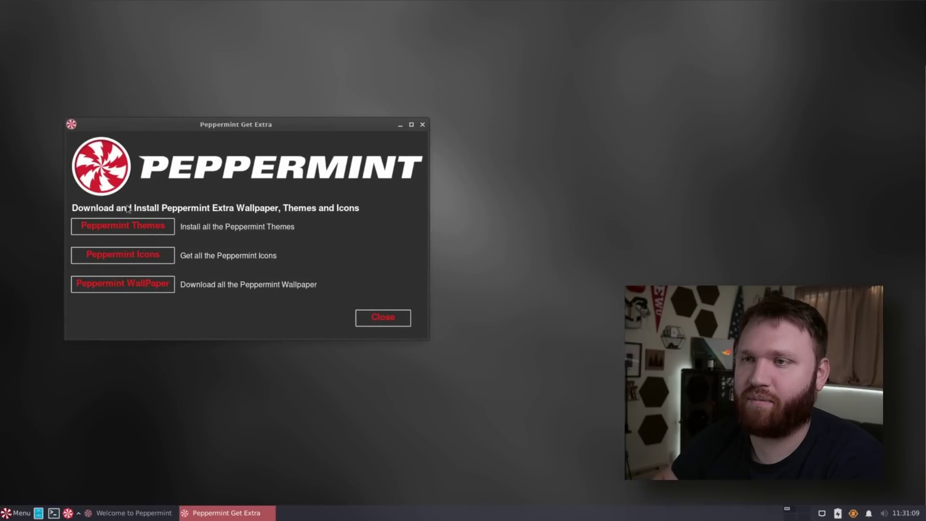
Step: Start the Additional Themes install, check the CodeBerg connection, then cancel back to extras
{"action": "left_click", "coordinate": [122, 226]}
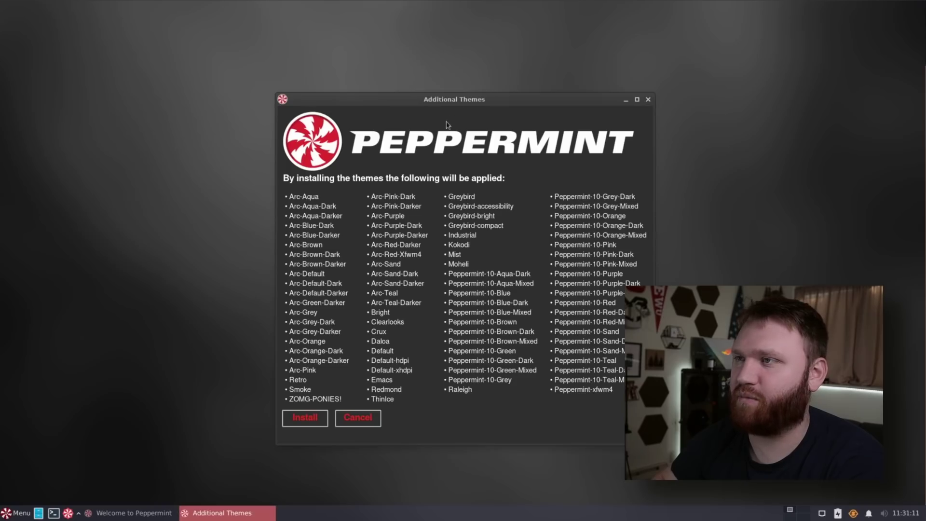
{"action": "left_click_drag", "start_coordinate": [368, 99], "coordinate": [208, 77]}
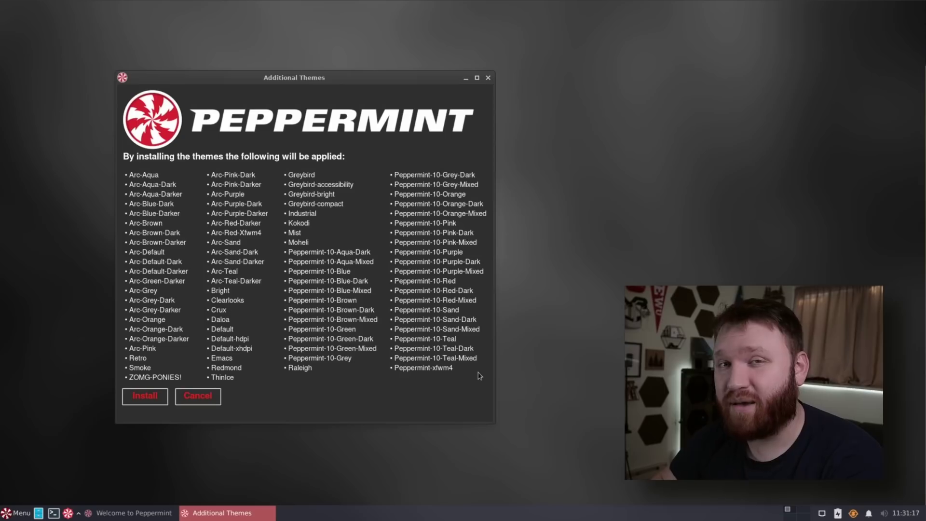
{"action": "left_click", "coordinate": [150, 398]}
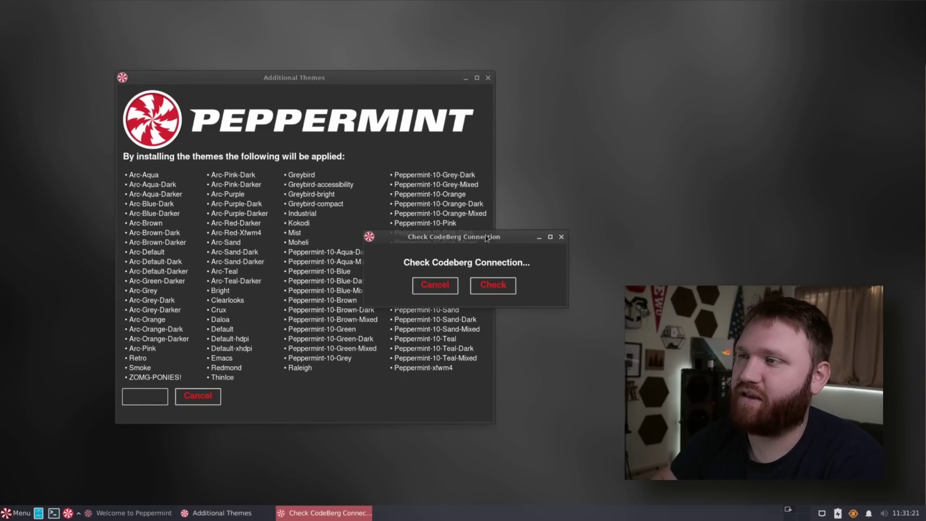
{"action": "left_click_drag", "start_coordinate": [487, 238], "coordinate": [339, 271]}
{"action": "left_click", "coordinate": [345, 317]}
{"action": "left_click", "coordinate": [340, 322]}
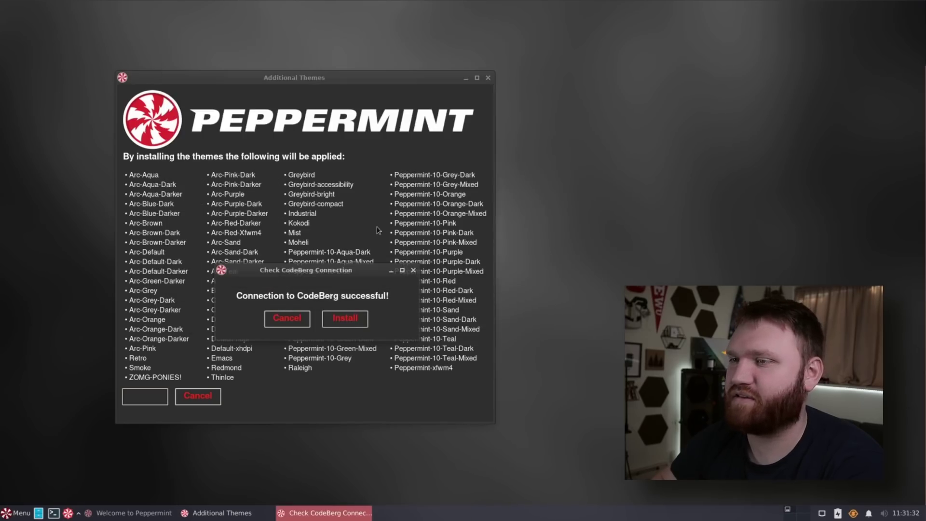
{"action": "left_click", "coordinate": [414, 271]}
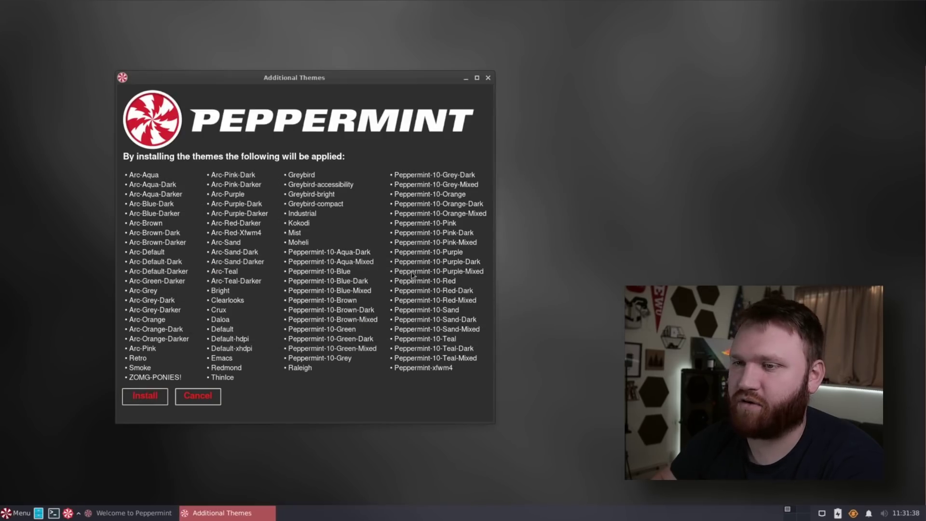
{"action": "left_click", "coordinate": [193, 398]}
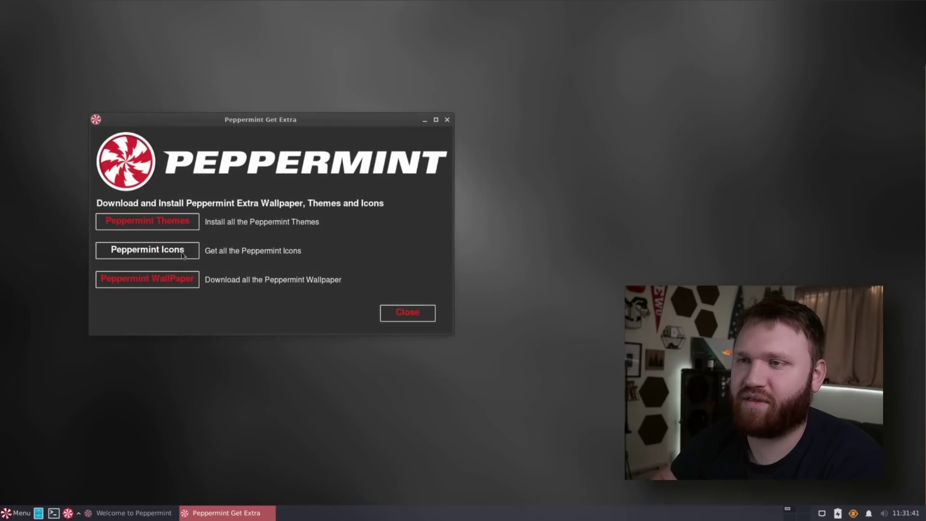
Step: Start the Peppermint Icons install with the sudo password, then cancel back to extras
{"action": "left_click", "coordinate": [180, 250]}
{"action": "left_click", "coordinate": [365, 350]}
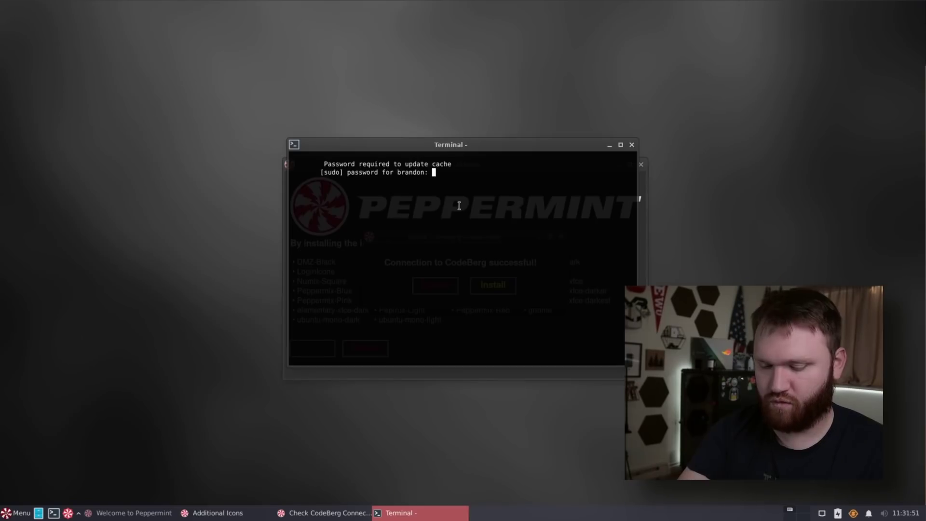
{"action": "key", "text": "Return"}
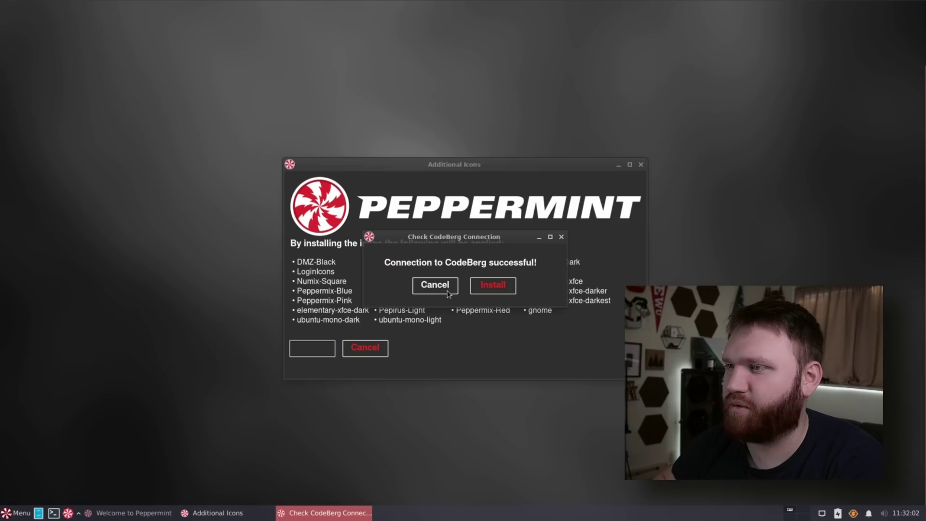
{"action": "left_click", "coordinate": [448, 292]}
{"action": "left_click", "coordinate": [365, 348]}
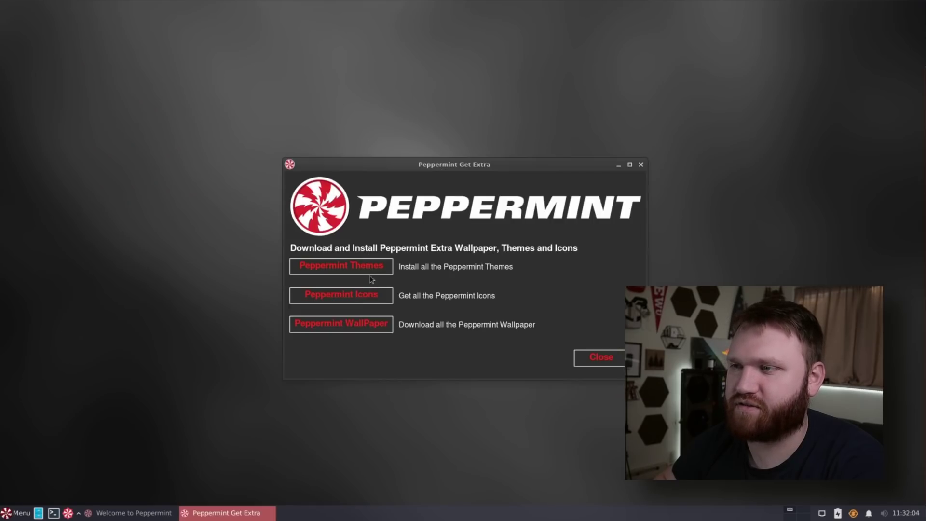
Step: Start the Peppermint WallPaper install and move the Welcome window left
{"action": "left_click", "coordinate": [341, 324]}
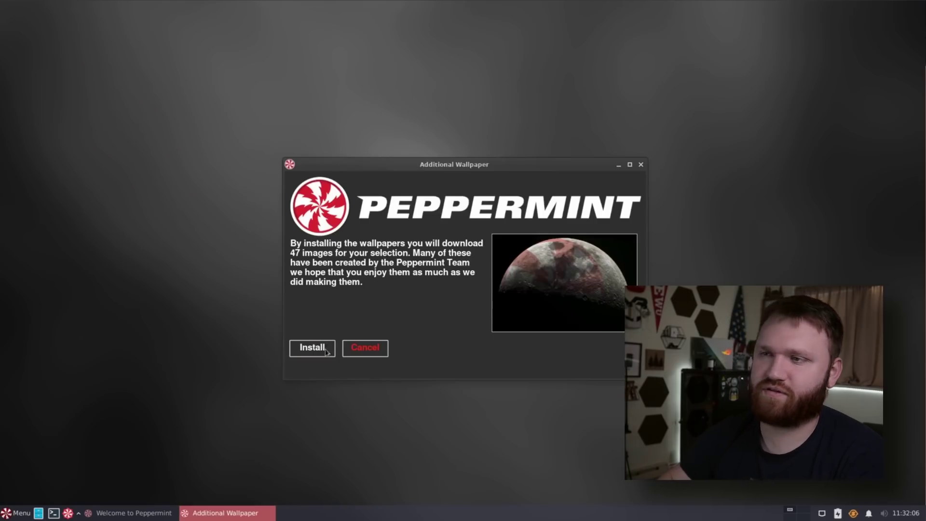
{"action": "left_click", "coordinate": [330, 348]}
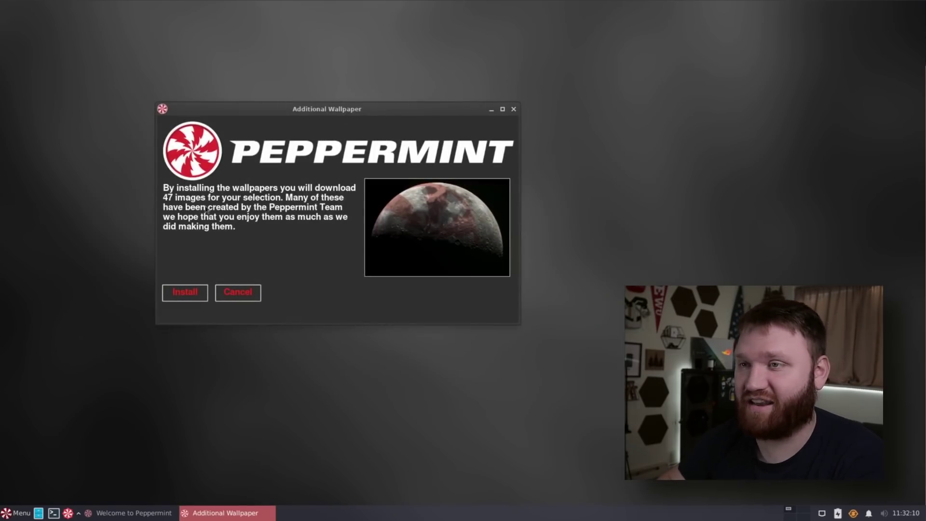
{"action": "left_click", "coordinate": [185, 293]}
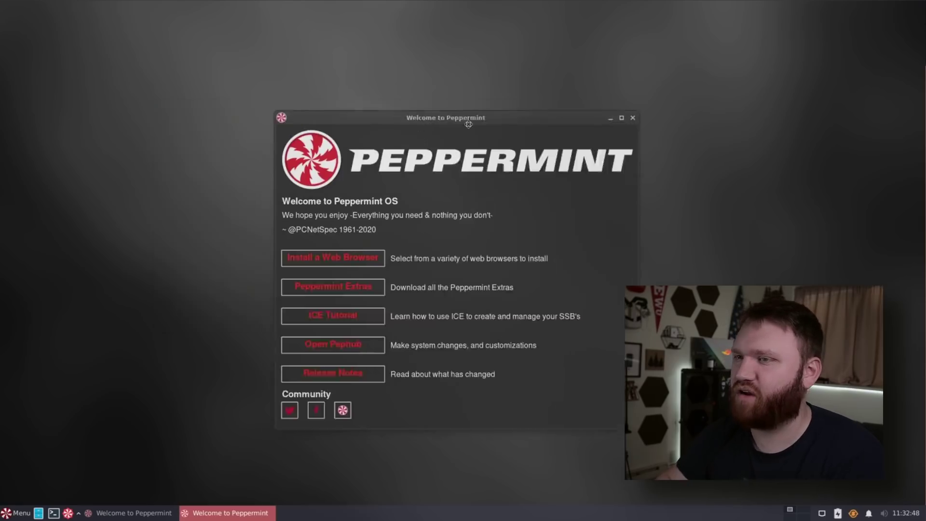
{"action": "left_click_drag", "start_coordinate": [471, 114], "coordinate": [315, 74]}
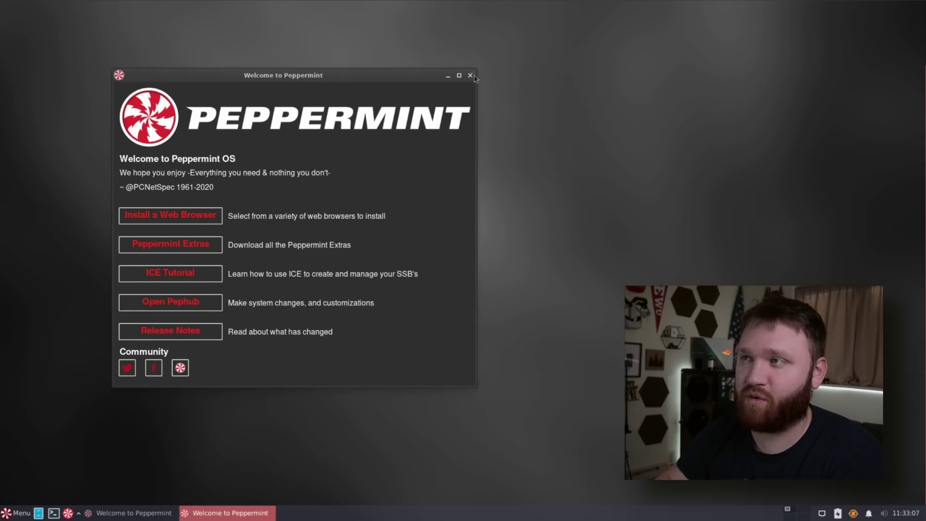
Step: Close Welcome, open Desktop Settings, and switch the wallpaper folder to backgrounds
{"action": "left_click", "coordinate": [470, 76]}
{"action": "right_click", "coordinate": [131, 257]}
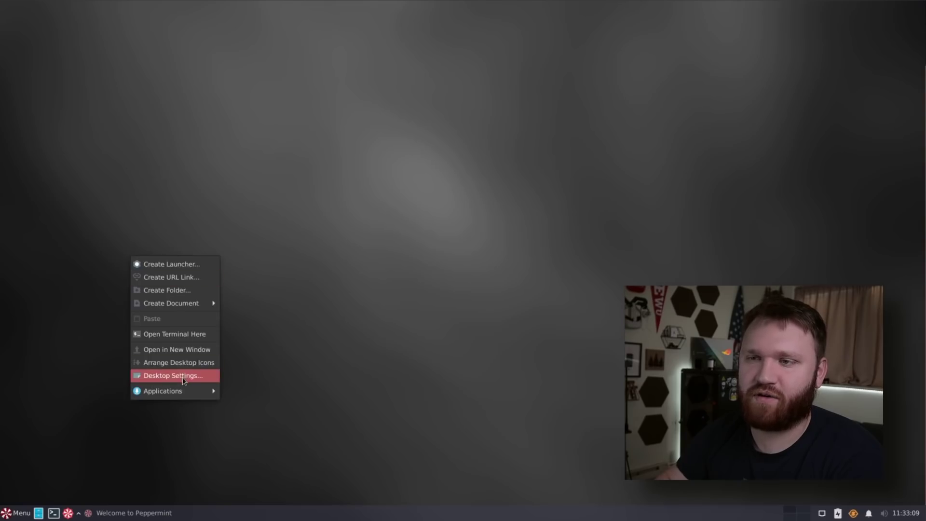
{"action": "left_click", "coordinate": [184, 379]}
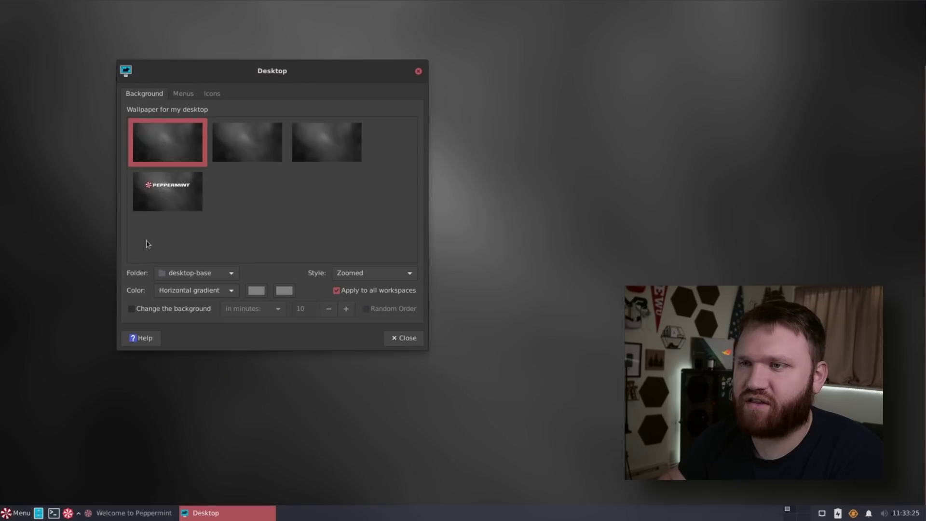
{"action": "left_click", "coordinate": [191, 273]}
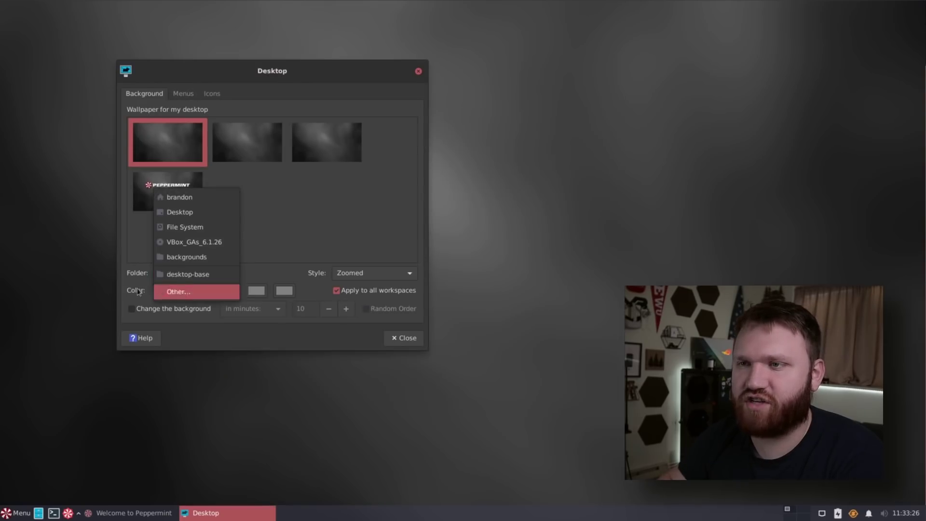
{"action": "left_click", "coordinate": [186, 257]}
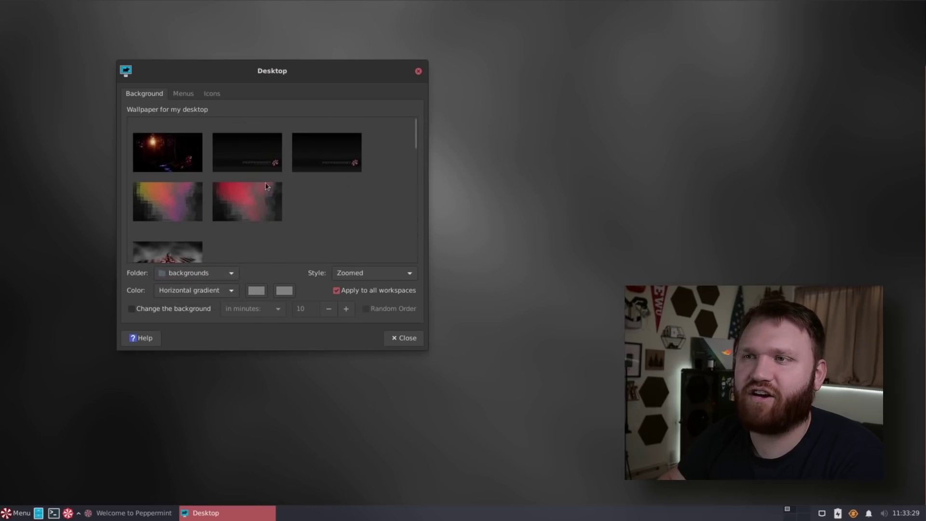
Step: Set the red gradient image as the wallpaper and close Desktop Settings
{"action": "scroll", "coordinate": [266, 186], "scroll_direction": "down", "scroll_amount": 10}
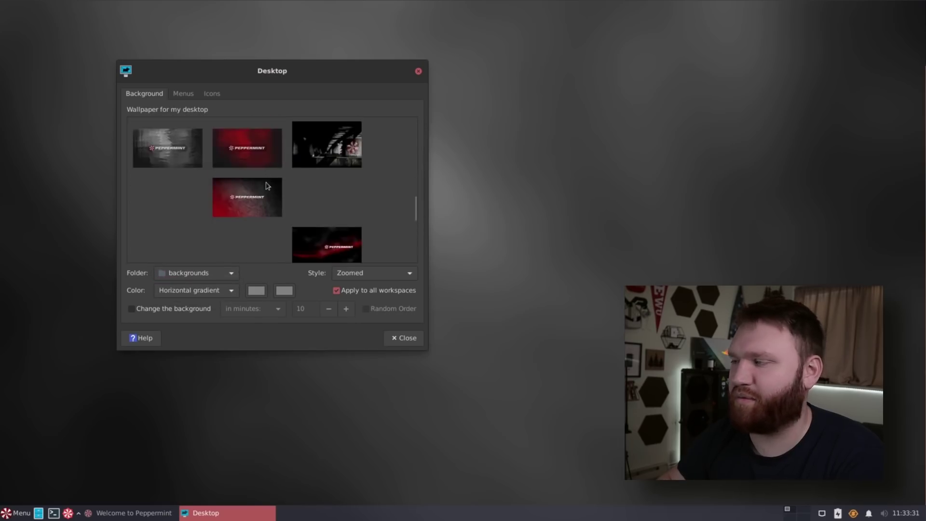
{"action": "scroll", "coordinate": [267, 187], "scroll_direction": "up", "scroll_amount": 2}
{"action": "left_click_drag", "start_coordinate": [332, 70], "coordinate": [286, 94]}
{"action": "scroll", "coordinate": [256, 218], "scroll_direction": "up", "scroll_amount": 3}
{"action": "scroll", "coordinate": [255, 218], "scroll_direction": "up", "scroll_amount": 5}
{"action": "left_click", "coordinate": [208, 229]}
{"action": "left_click_drag", "start_coordinate": [320, 95], "coordinate": [296, 85]}
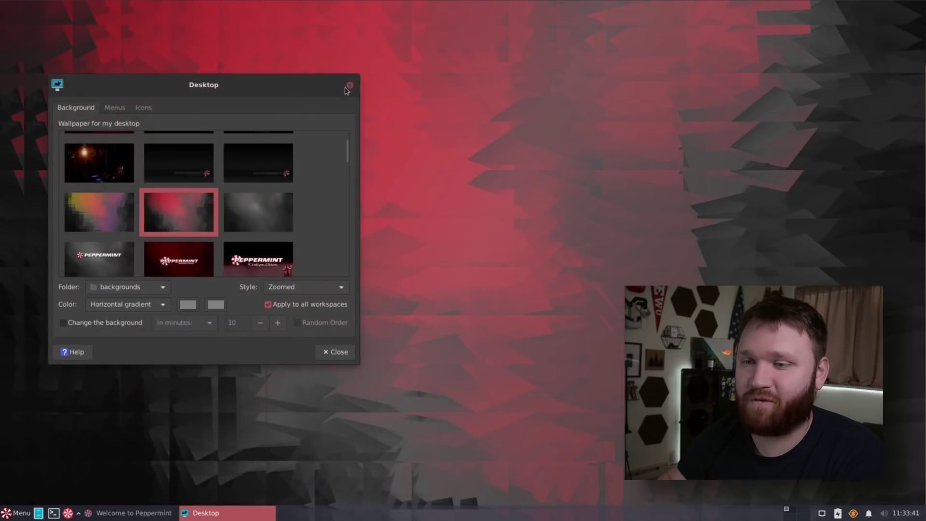
{"action": "left_click", "coordinate": [351, 85]}
Step: Search 'app' in the launcher to open the Appearance settings
{"action": "left_click", "coordinate": [12, 516]}
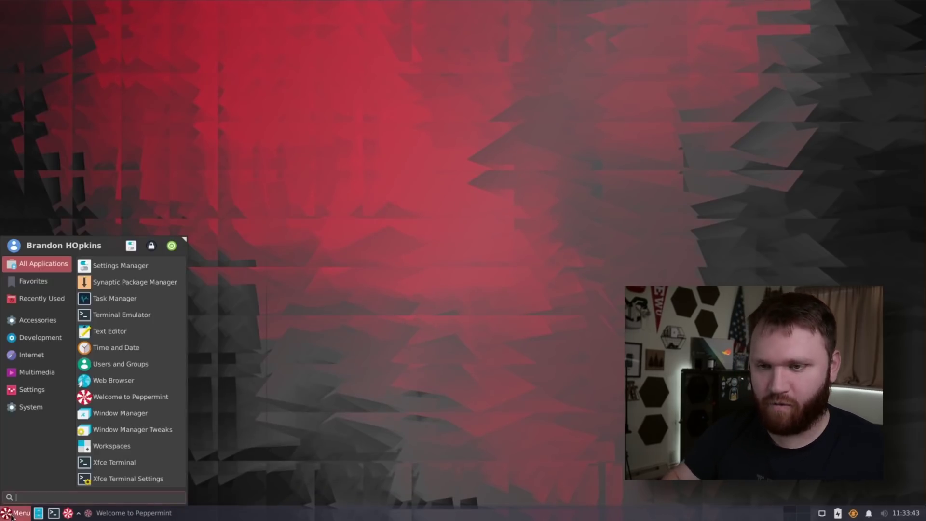
{"action": "type", "text": "app"}
{"action": "key", "text": "Return"}
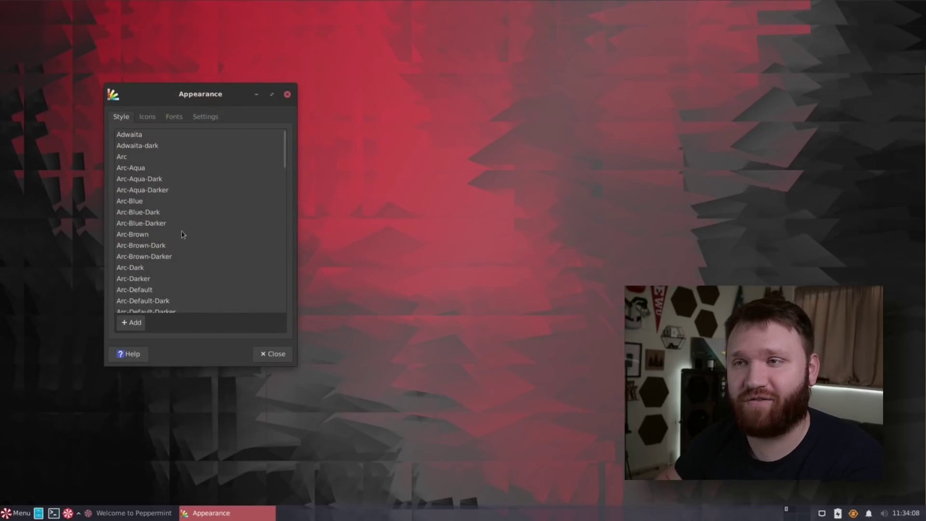
Step: Try the Red-Mixed, Sand and Pink-Dark styles, then apply Peppermint-10-Red-Dark
{"action": "scroll", "coordinate": [183, 235], "scroll_direction": "down", "scroll_amount": 15}
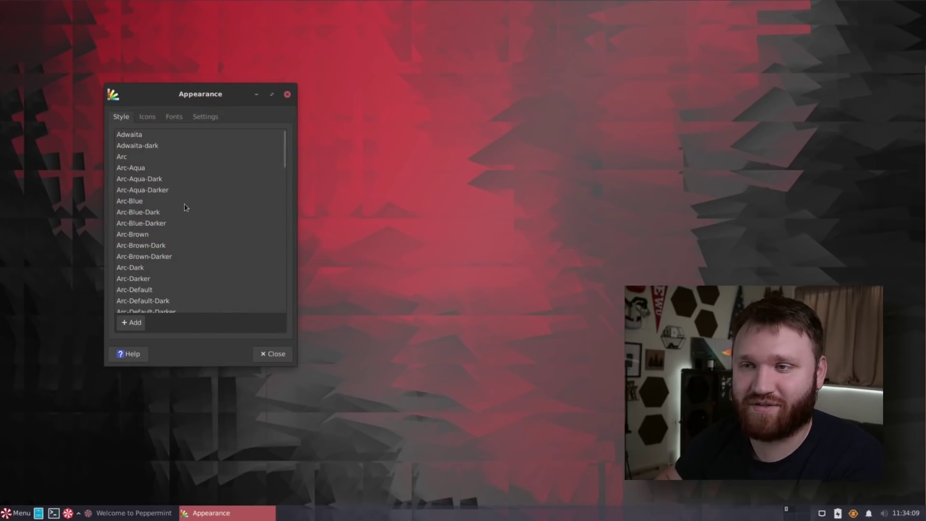
{"action": "scroll", "coordinate": [186, 208], "scroll_direction": "down", "scroll_amount": 8}
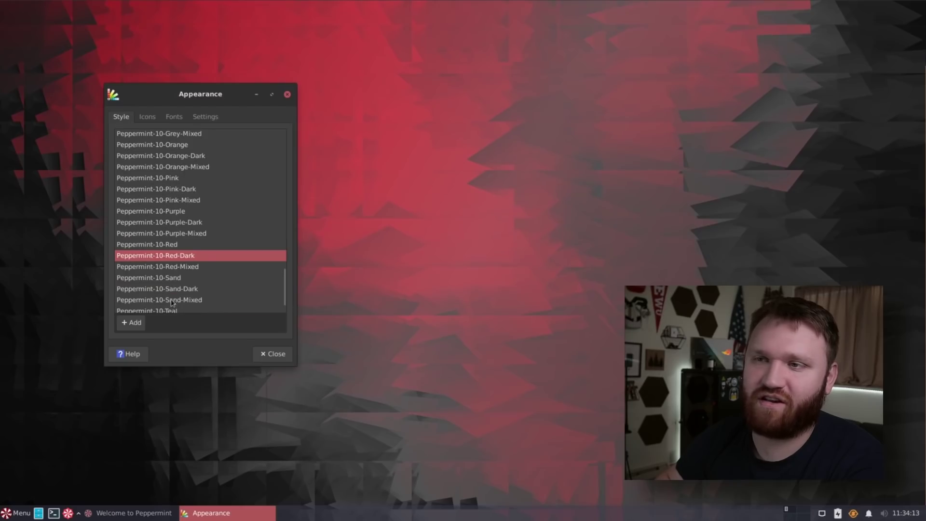
{"action": "left_click", "coordinate": [178, 267]}
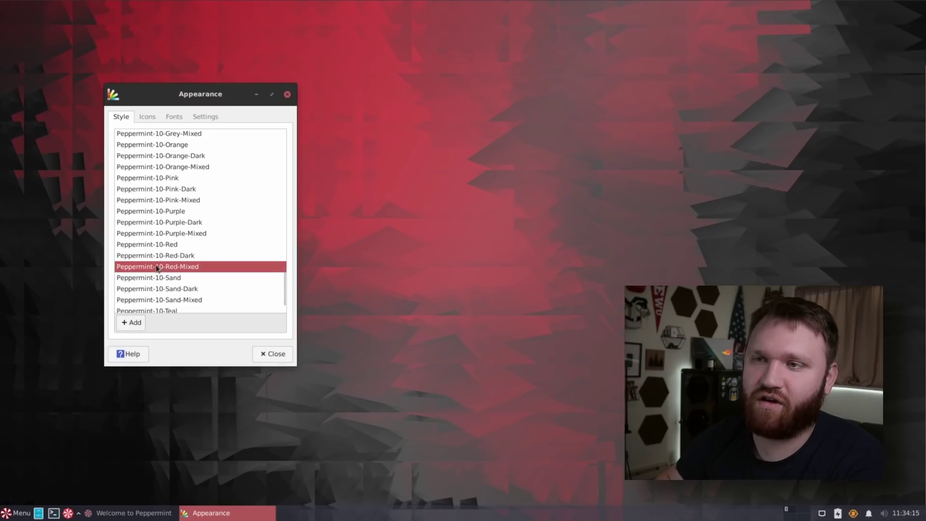
{"action": "left_click", "coordinate": [172, 278]}
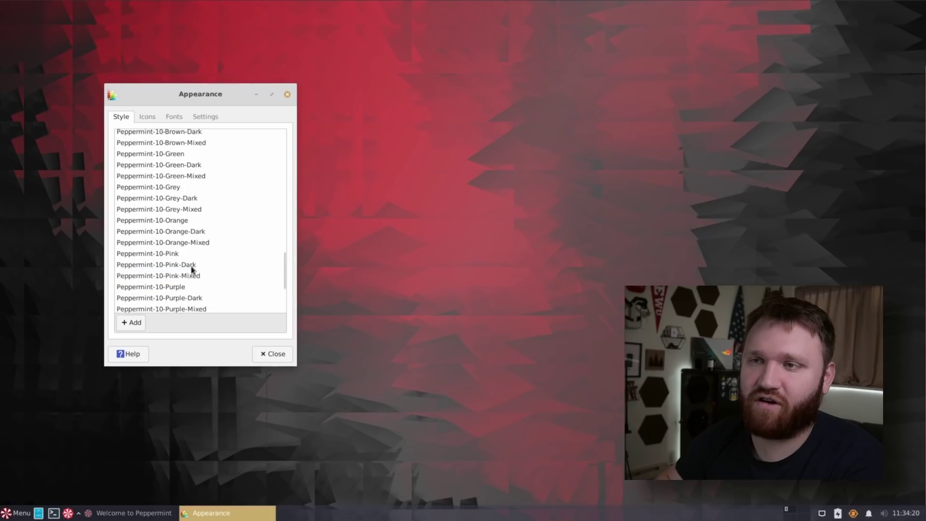
{"action": "left_click", "coordinate": [192, 269]}
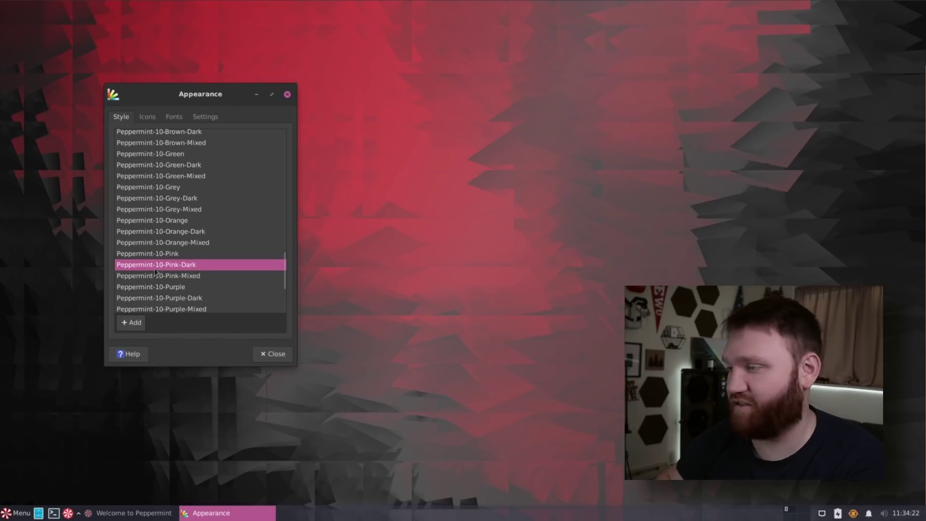
{"action": "scroll", "coordinate": [181, 241], "scroll_direction": "up", "scroll_amount": 5}
{"action": "scroll", "coordinate": [182, 242], "scroll_direction": "down", "scroll_amount": 10}
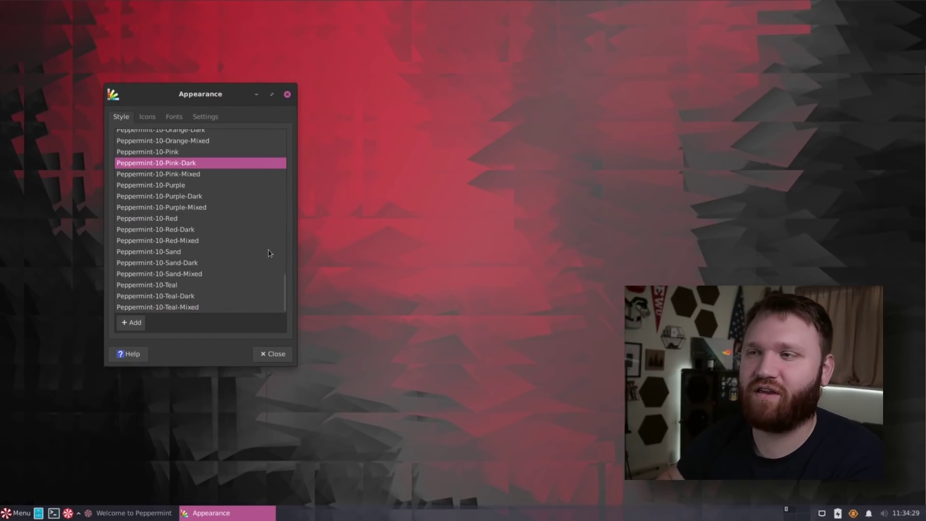
{"action": "left_click", "coordinate": [200, 230]}
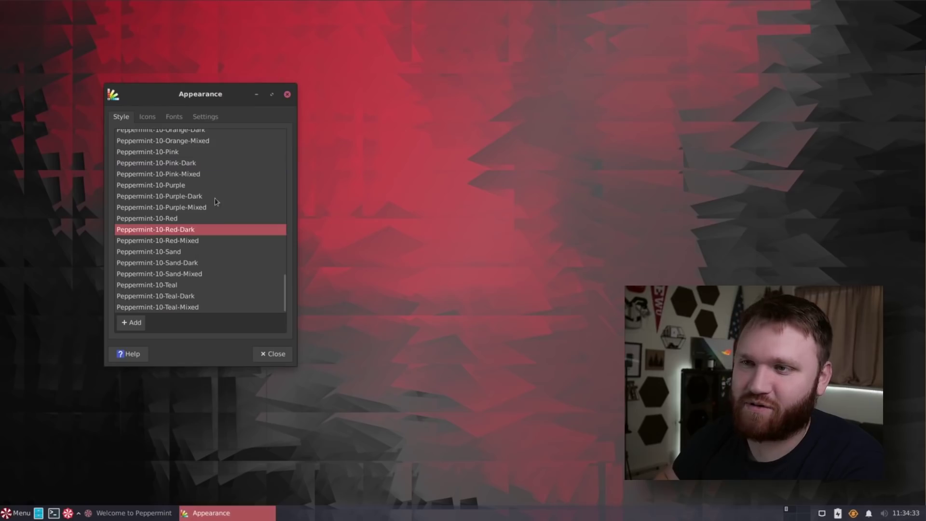
Step: Close Appearance, open Peppermint Hub, briefly view Panel Preferences, then show the Network & Hardware tools
{"action": "left_click", "coordinate": [287, 94]}
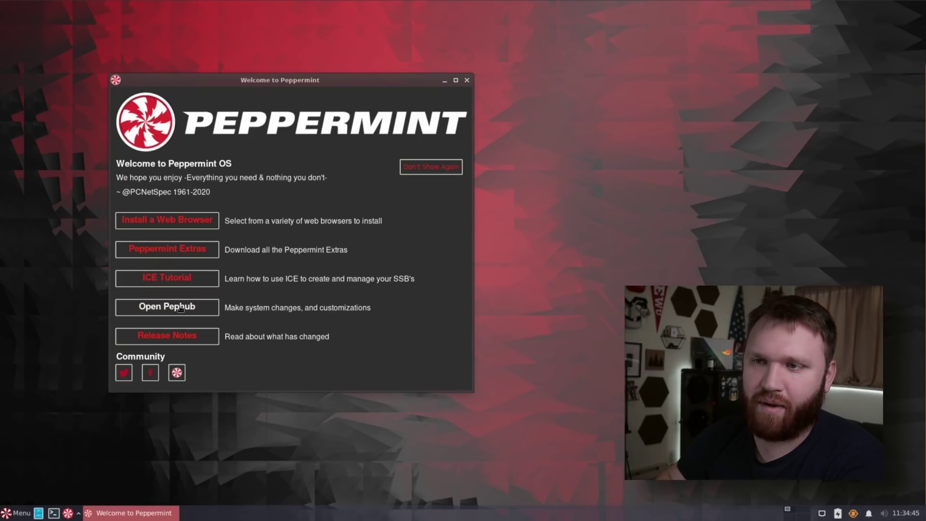
{"action": "left_click", "coordinate": [180, 309]}
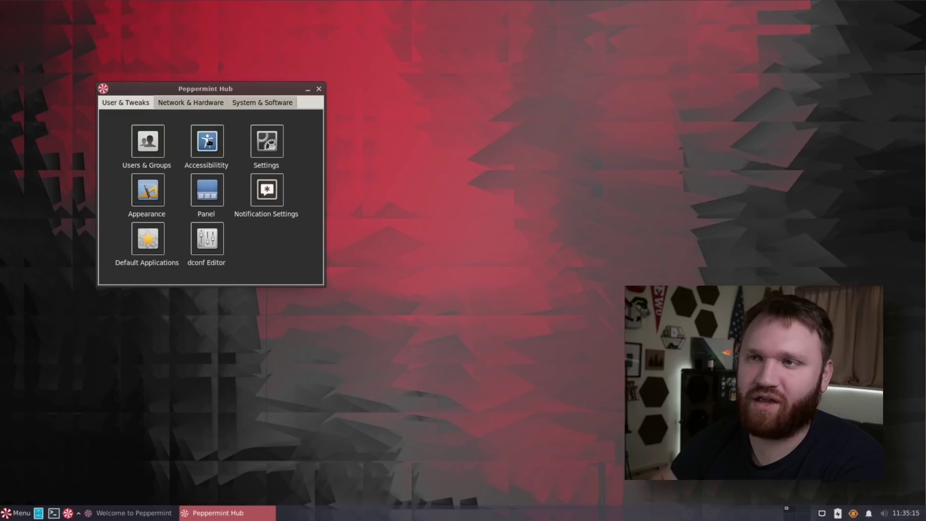
{"action": "left_click", "coordinate": [208, 196]}
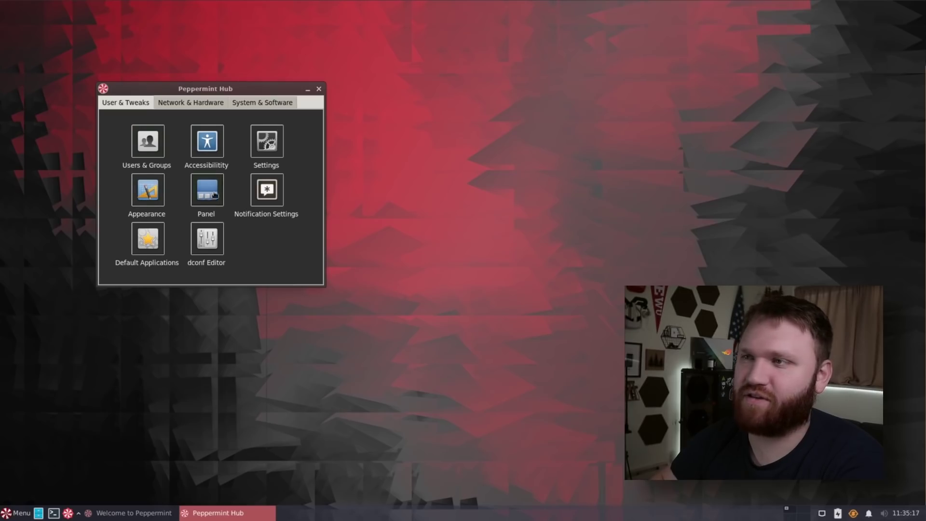
{"action": "left_click_drag", "start_coordinate": [476, 152], "coordinate": [319, 157]}
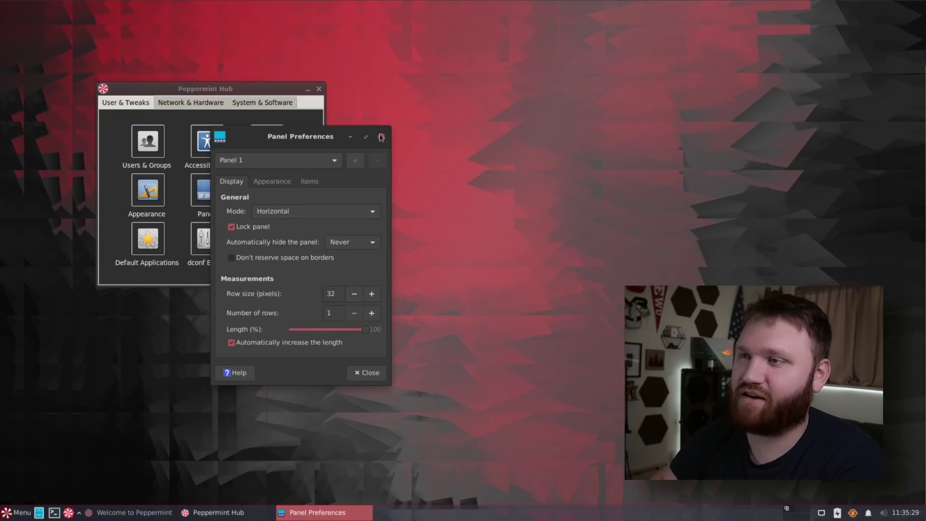
{"action": "left_click", "coordinate": [381, 137]}
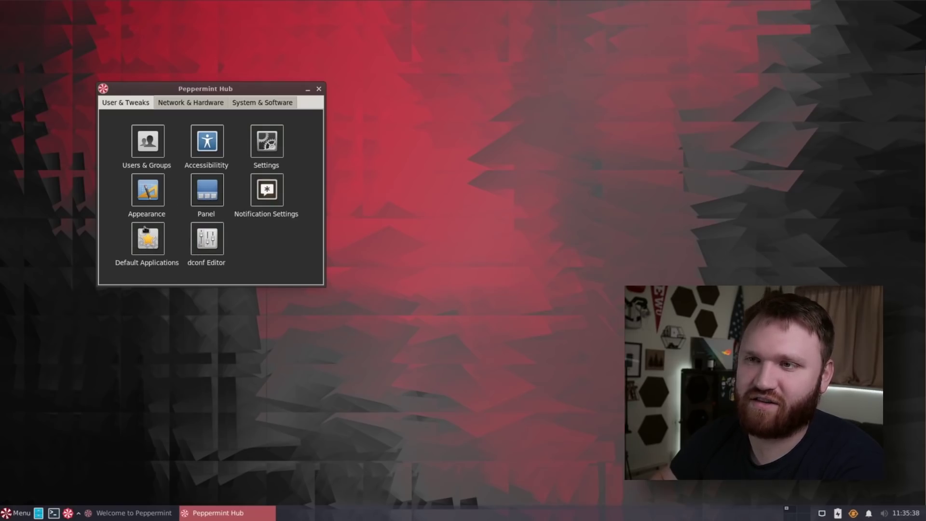
{"action": "left_click", "coordinate": [210, 104]}
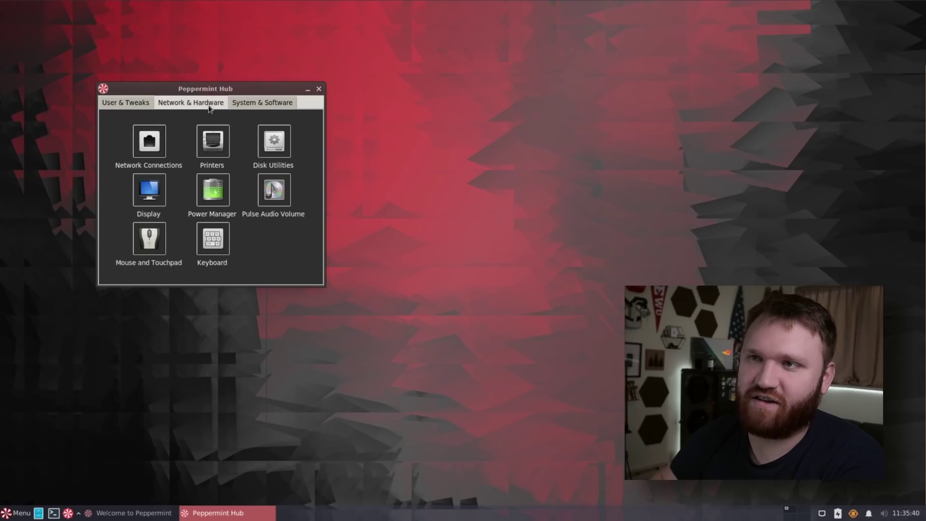
Step: Open Power Manager from the application menu and again from Peppermint Hub, closing it each time
{"action": "left_click", "coordinate": [17, 512]}
{"action": "mouse_move", "coordinate": [40, 386]}
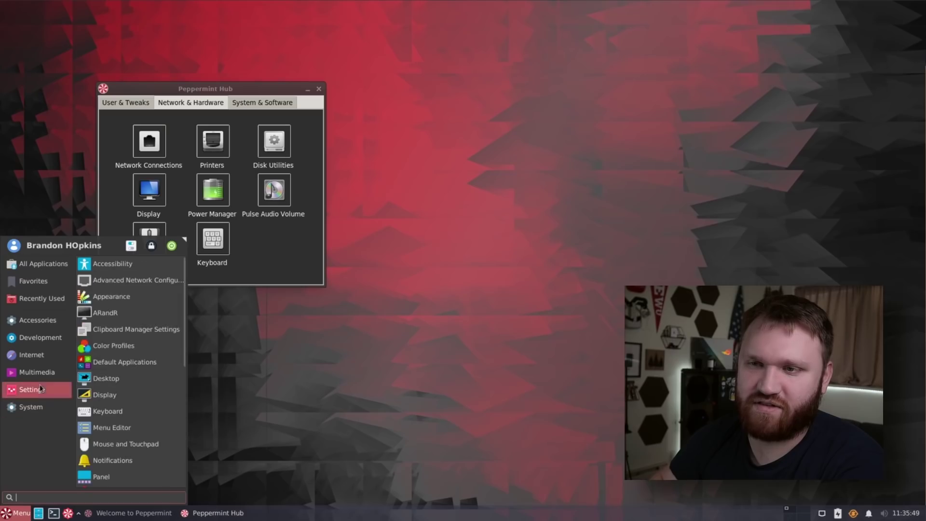
{"action": "scroll", "coordinate": [109, 340], "scroll_direction": "down", "scroll_amount": 8}
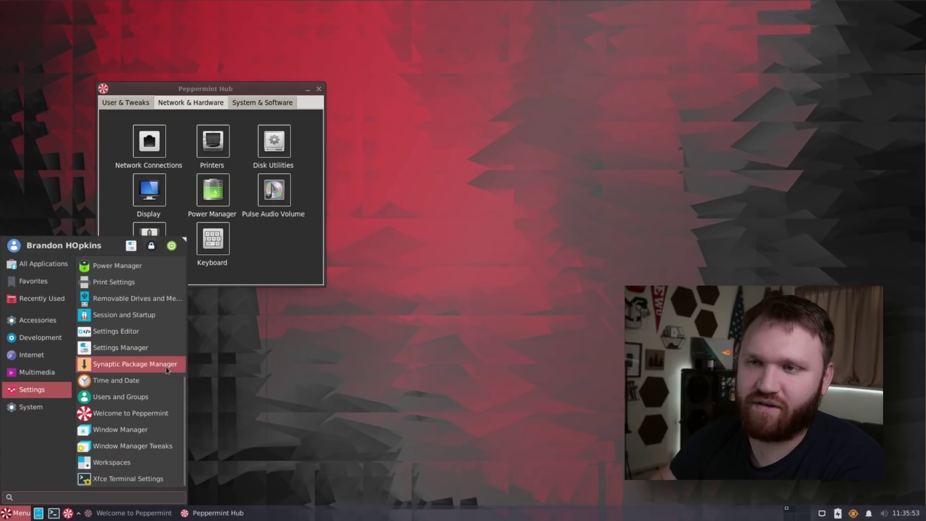
{"action": "left_click", "coordinate": [104, 267]}
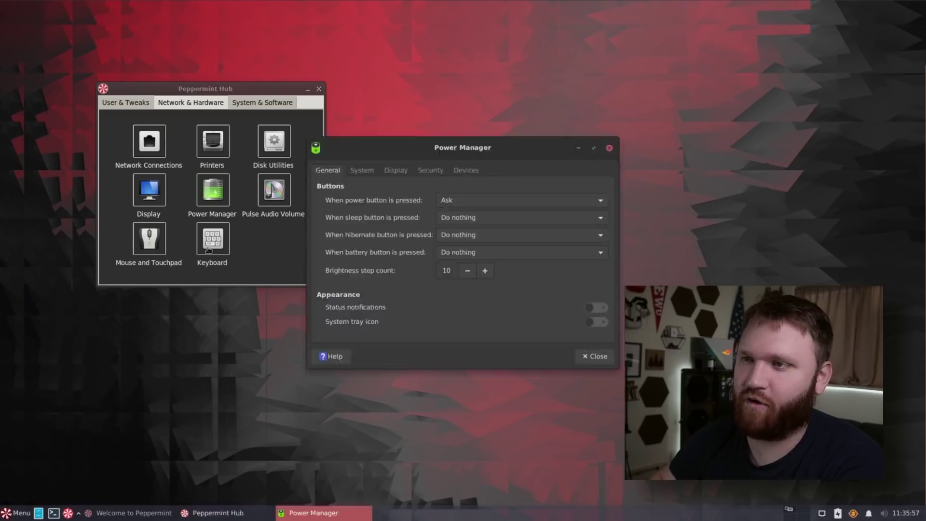
{"action": "left_click", "coordinate": [610, 147]}
{"action": "left_click", "coordinate": [212, 192]}
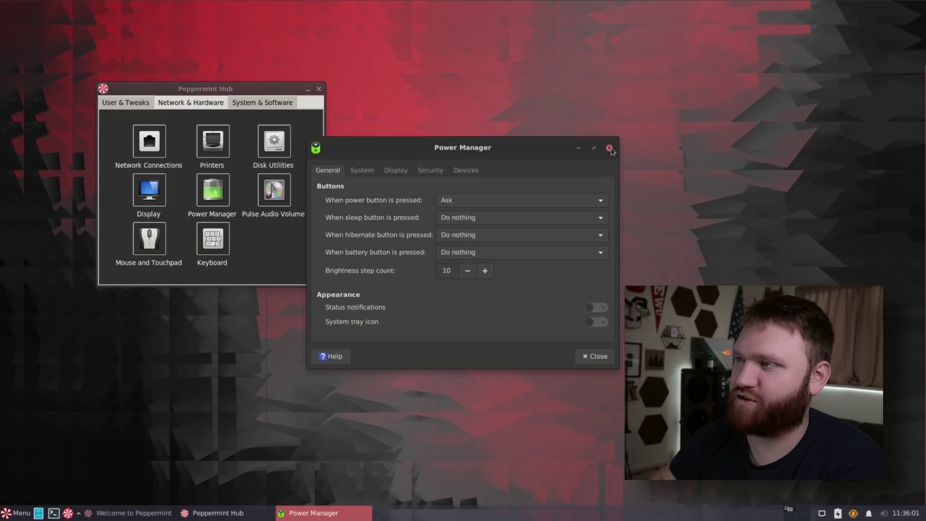
{"action": "left_click", "coordinate": [609, 149]}
Step: Open Select Packages from the System & Software tab, authenticating with the administrator password, then close it
{"action": "left_click", "coordinate": [274, 102]}
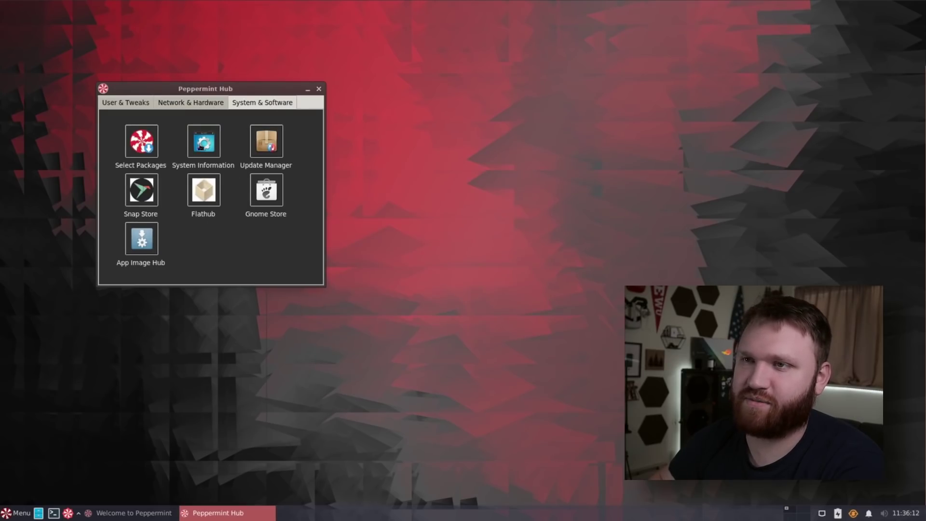
{"action": "left_click", "coordinate": [150, 144]}
{"action": "type", "text": "*********"}
{"action": "key", "text": "Return"}
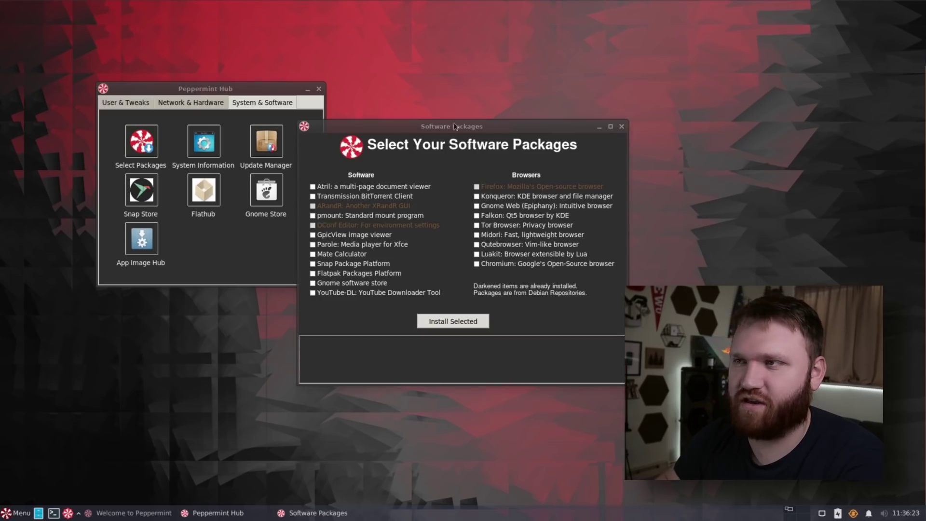
{"action": "left_click_drag", "start_coordinate": [458, 119], "coordinate": [195, 96]}
{"action": "key", "text": "alt+F4"}
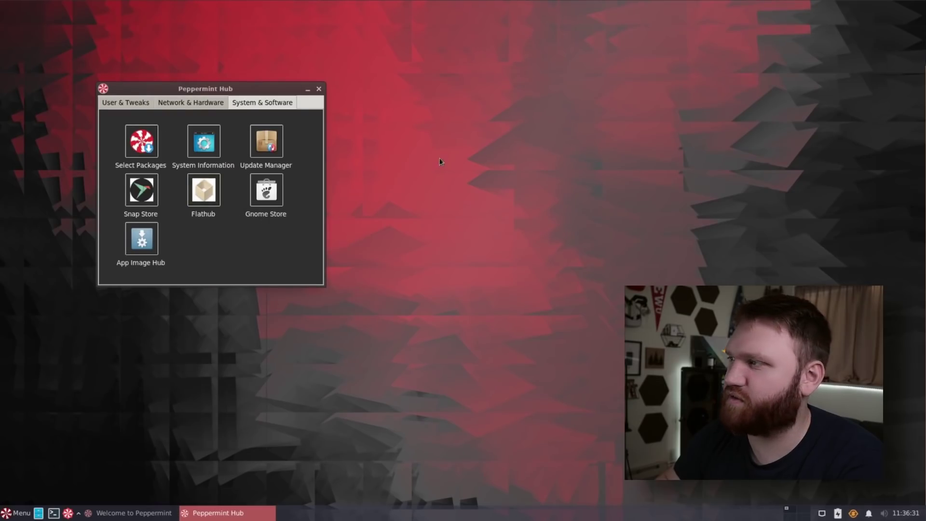
Step: Open Flathub in the browser, close it, and close Peppermint Hub
{"action": "left_click", "coordinate": [204, 198]}
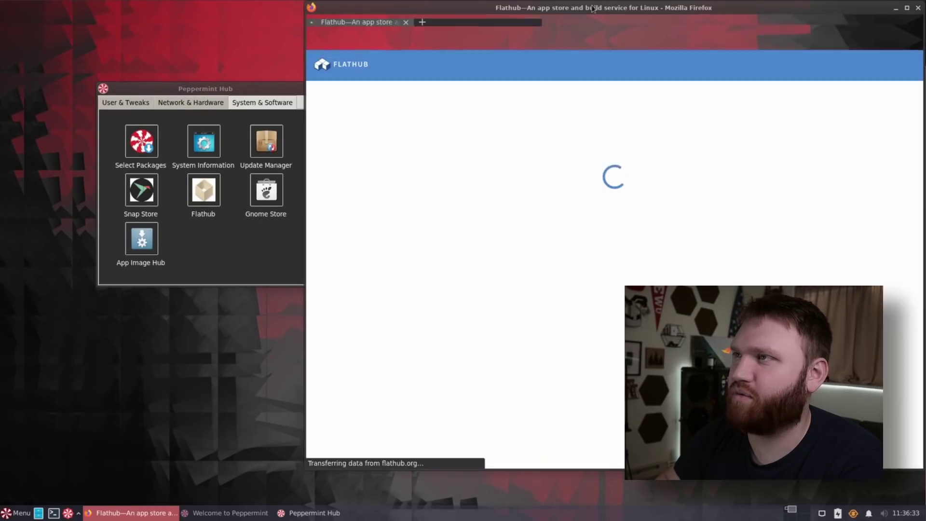
{"action": "left_click_drag", "start_coordinate": [593, 9], "coordinate": [332, 31]}
{"action": "left_click", "coordinate": [661, 34]}
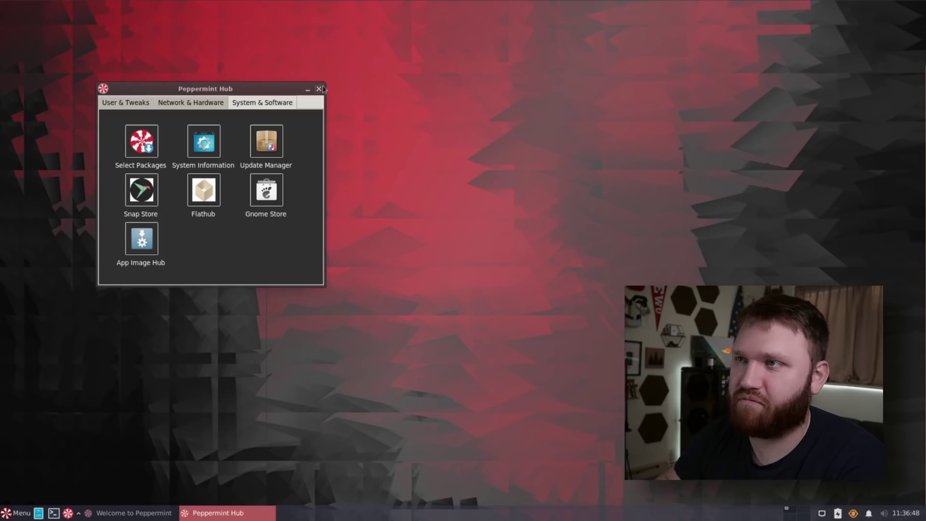
{"action": "left_click", "coordinate": [320, 88]}
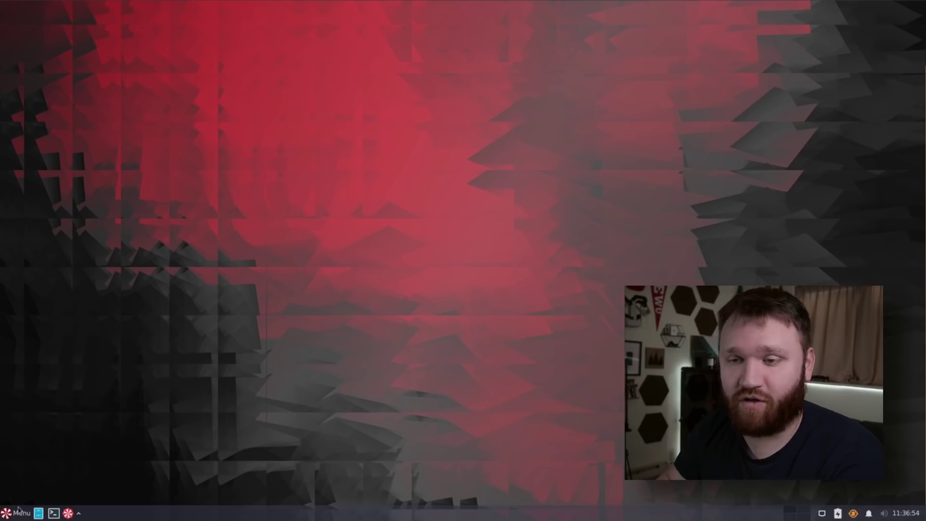
Step: In a terminal, try running htop and btop, which are not found
{"action": "left_click", "coordinate": [54, 513]}
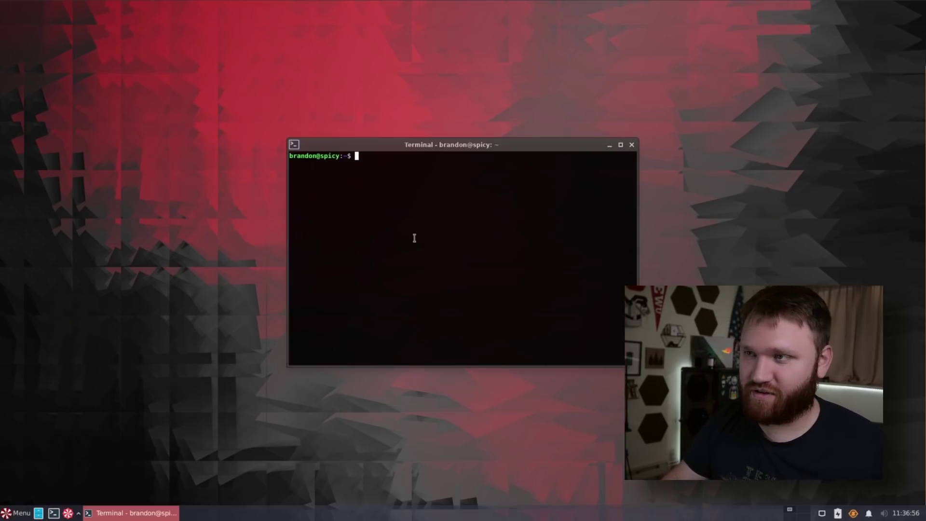
{"action": "left_click_drag", "start_coordinate": [451, 146], "coordinate": [207, 106]}
{"action": "type", "text": "htop"}
{"action": "key", "text": "Return"}
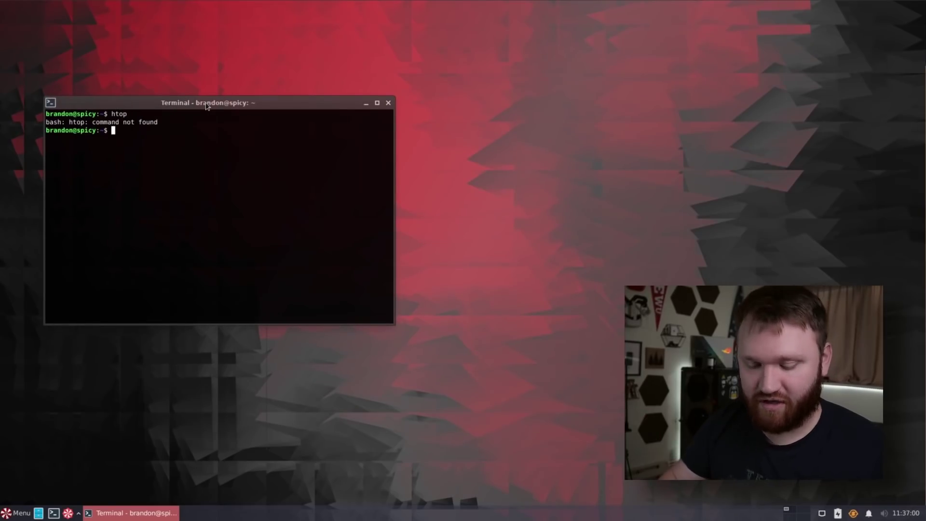
{"action": "type", "text": "btop"}
{"action": "key", "text": "Return"}
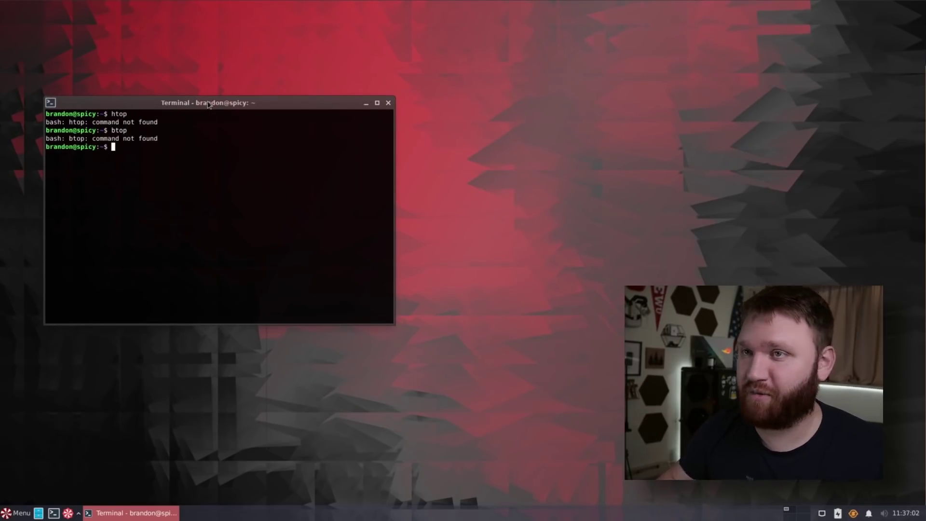
Step: Launch Task Manager by searching 'task', close the terminal, and make Task Manager taller
{"action": "left_click", "coordinate": [20, 513]}
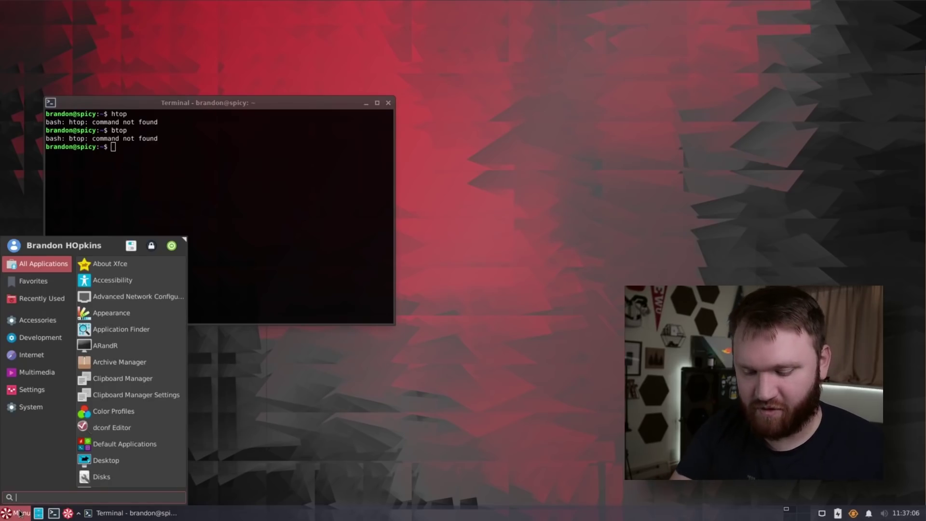
{"action": "type", "text": "task"}
{"action": "left_click", "coordinate": [73, 280]}
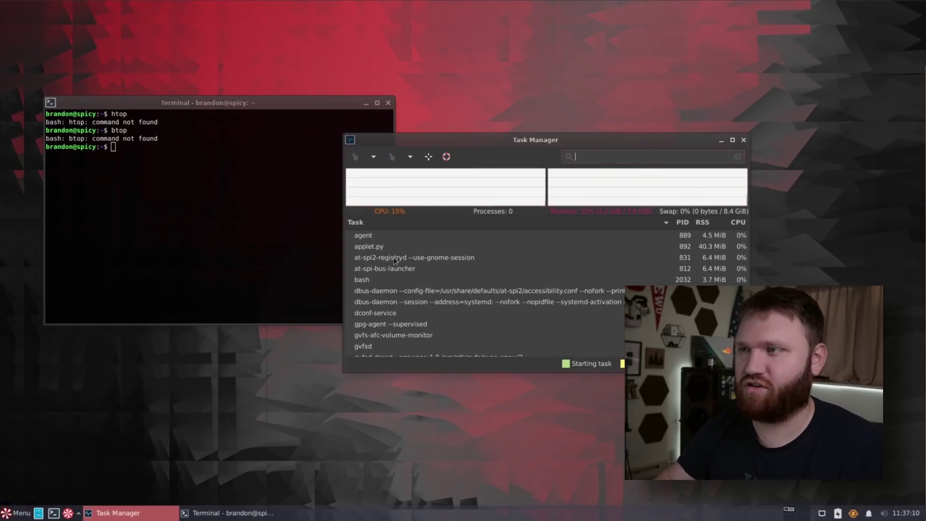
{"action": "left_click_drag", "start_coordinate": [599, 139], "coordinate": [304, 68]}
{"action": "left_click", "coordinate": [389, 100]}
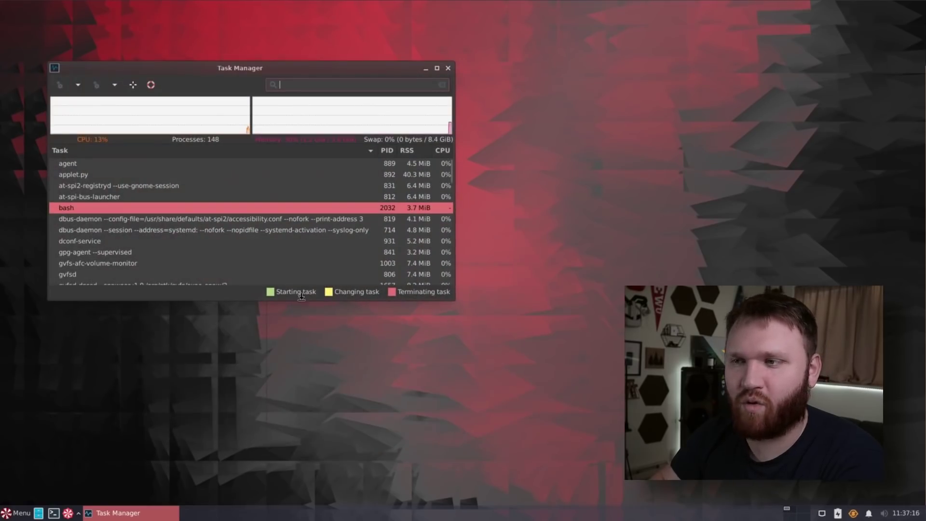
{"action": "left_click_drag", "start_coordinate": [306, 299], "coordinate": [303, 410]}
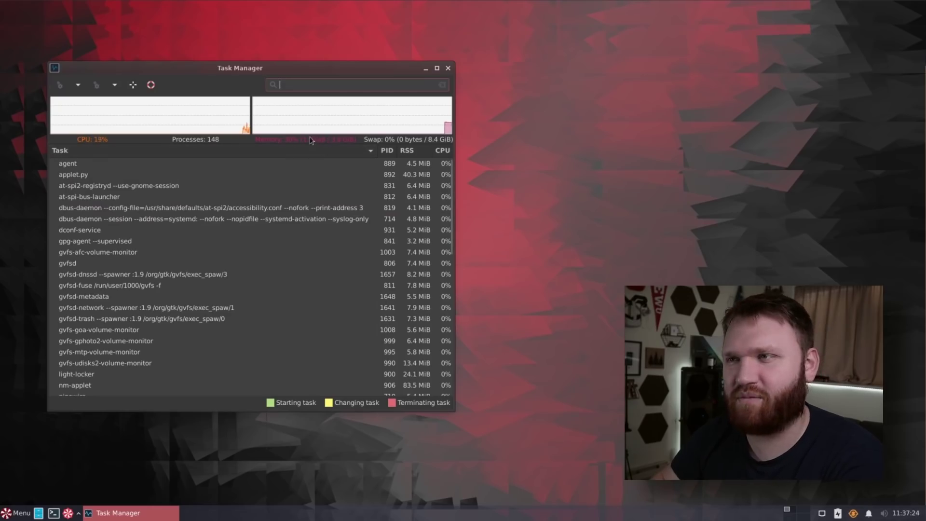
{"action": "scroll", "coordinate": [132, 251], "scroll_direction": "down", "scroll_amount": 8}
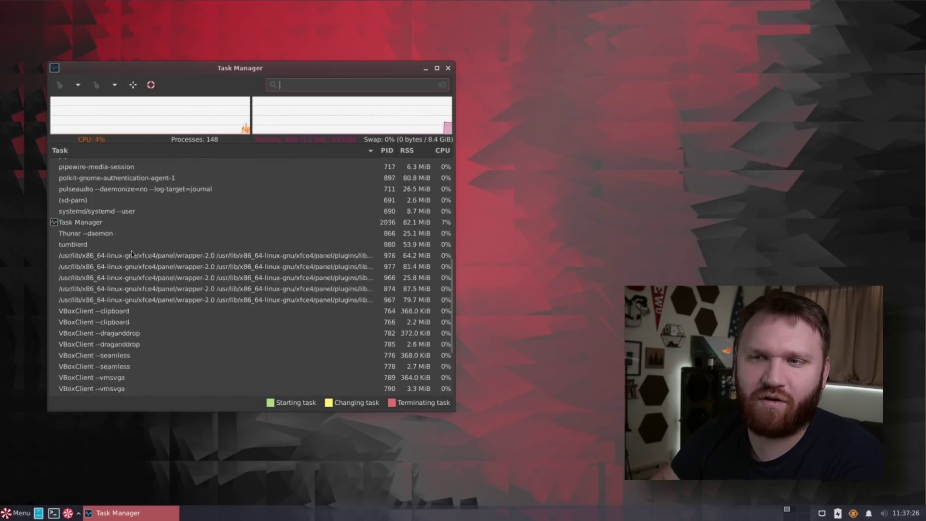
Step: Reopen Task Manager, enlarge it, move it to the upper left, then close it
{"action": "scroll", "coordinate": [132, 250], "scroll_direction": "up", "scroll_amount": 8}
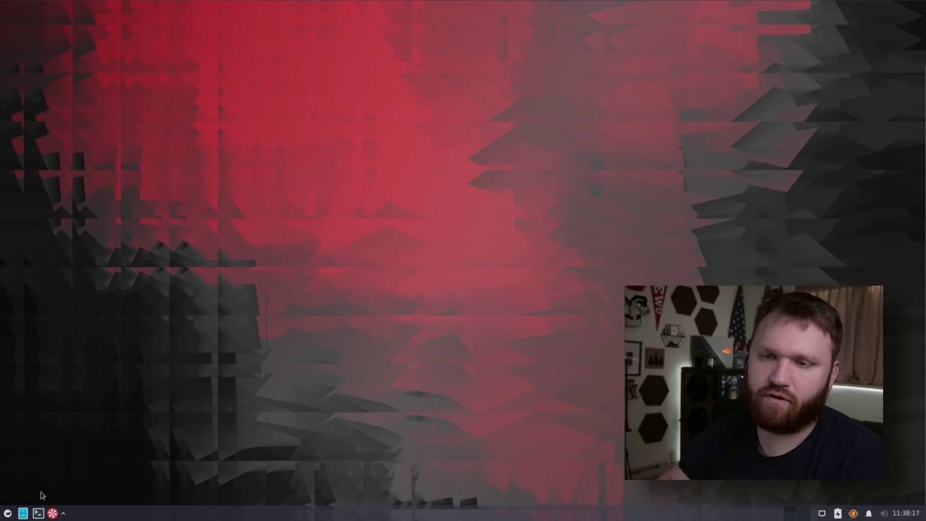
{"action": "left_click", "coordinate": [8, 513]}
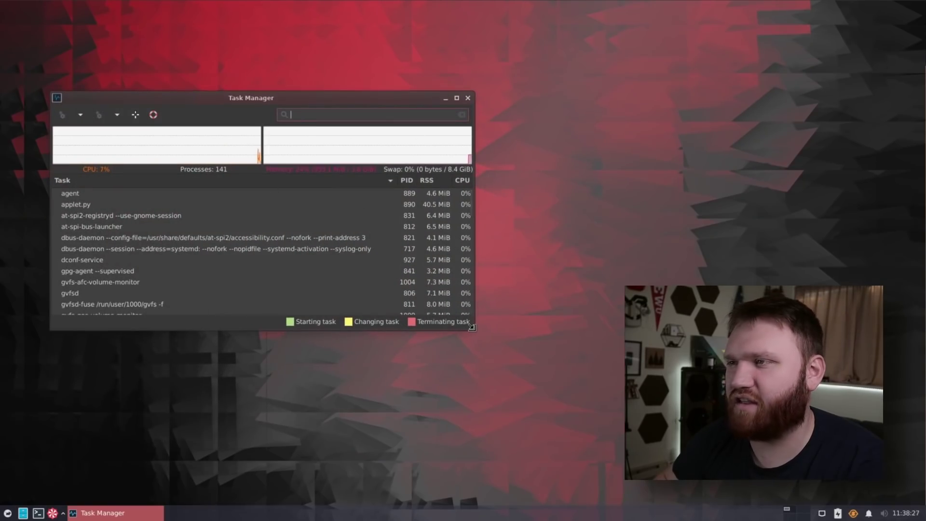
{"action": "left_click_drag", "start_coordinate": [472, 327], "coordinate": [473, 396]}
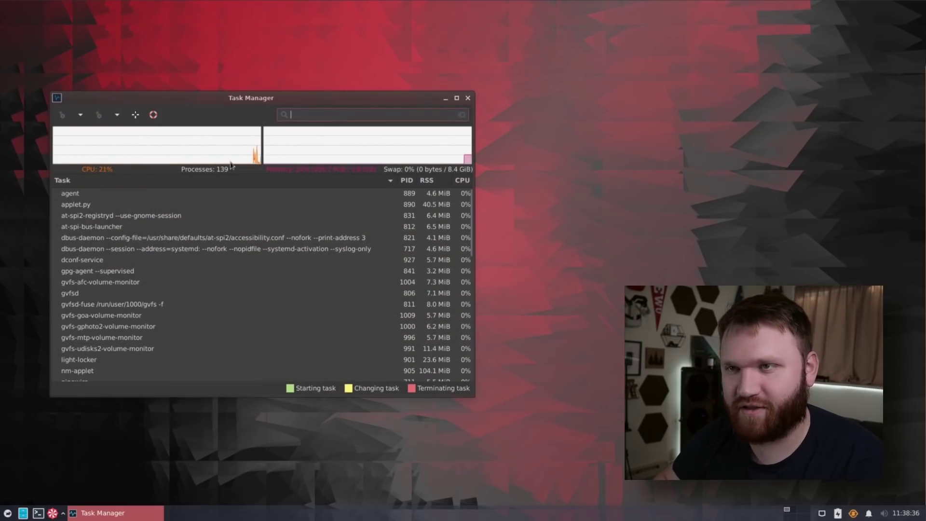
{"action": "left_click_drag", "start_coordinate": [205, 101], "coordinate": [190, 38]}
{"action": "left_click", "coordinate": [453, 36]}
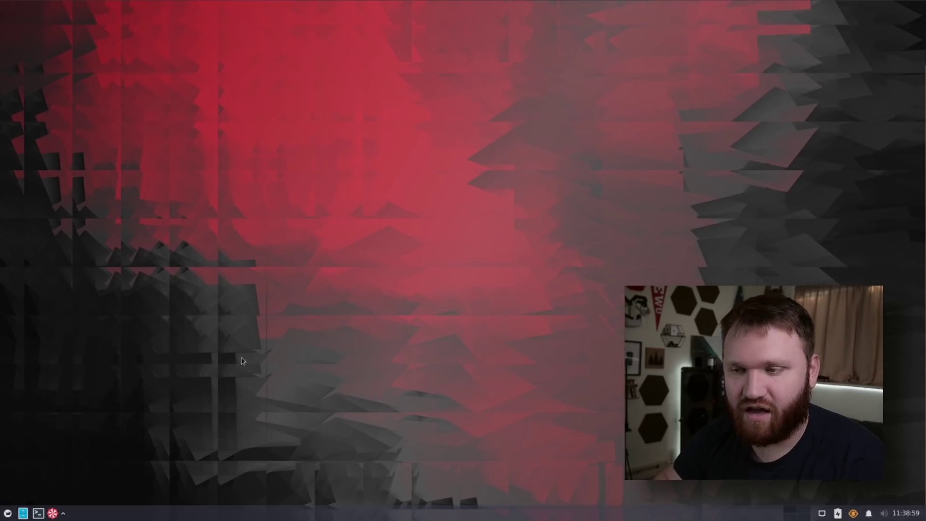
{"action": "left_click", "coordinate": [7, 513]}
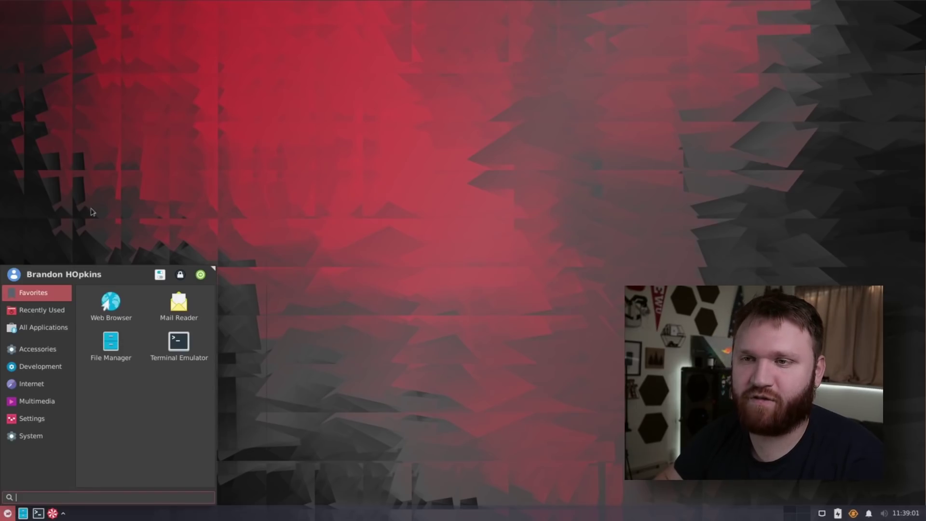
{"action": "left_click", "coordinate": [270, 300]}
{"action": "left_click", "coordinate": [63, 513]}
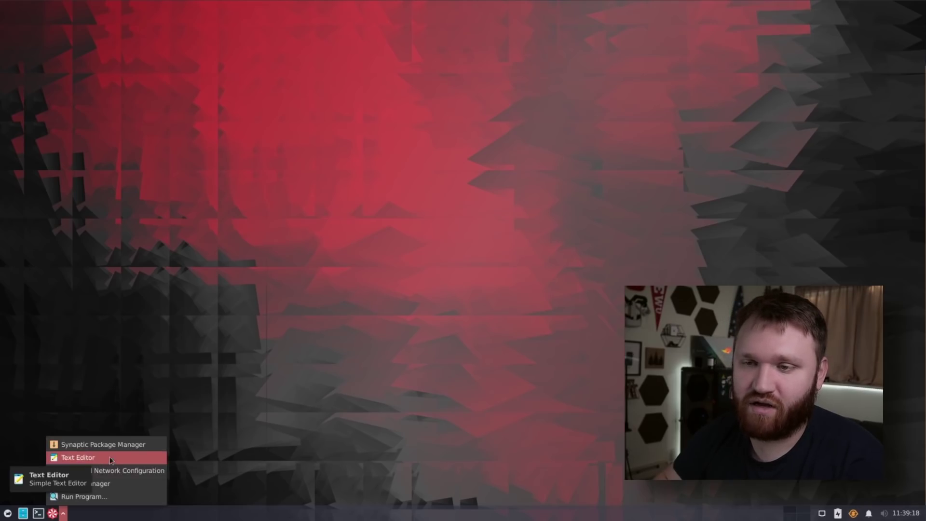
{"action": "left_click", "coordinate": [115, 498]}
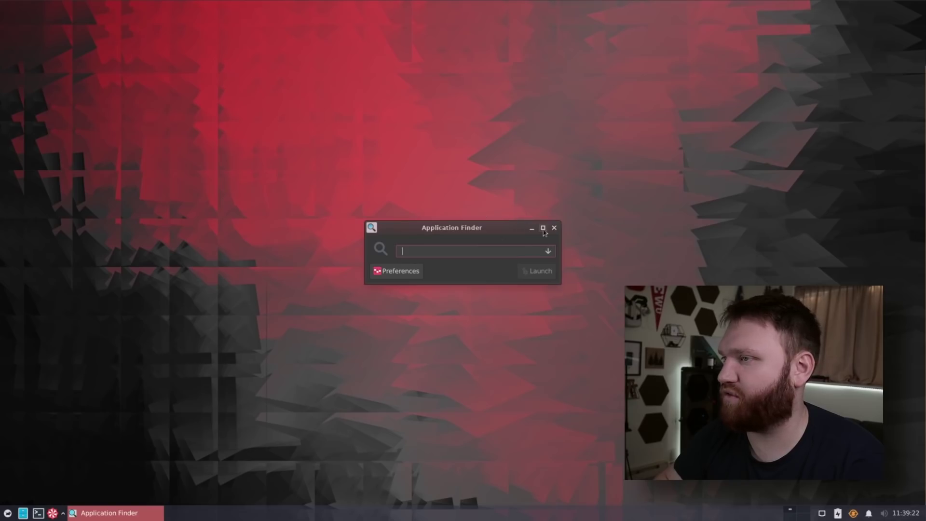
{"action": "left_click", "coordinate": [554, 228]}
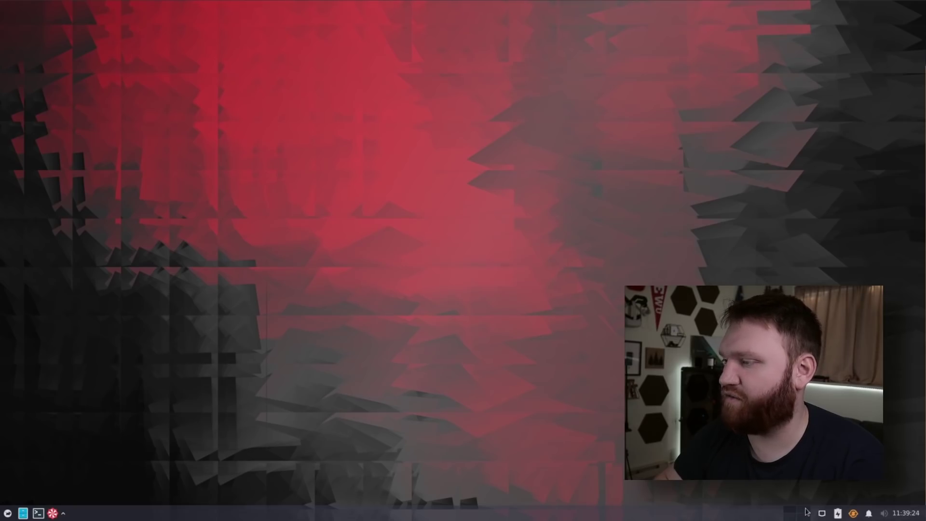
Step: Run Peppermint Update from the tray with the sudo password and inspect the repository lines in its output
{"action": "left_click", "coordinate": [852, 513]}
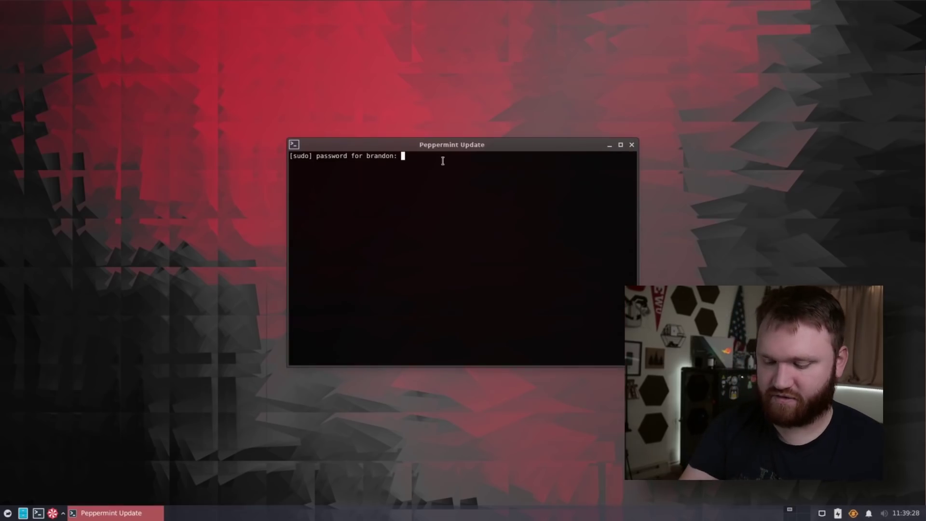
{"action": "key", "text": "Return"}
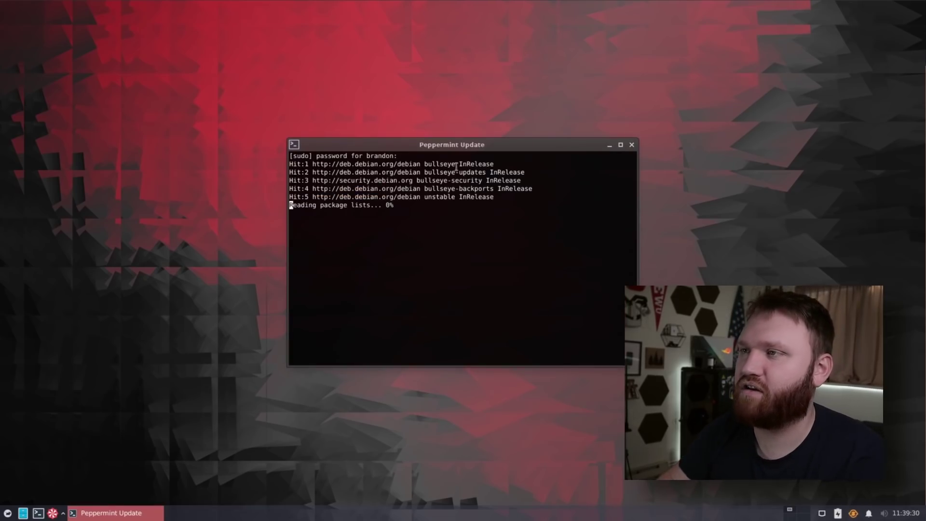
{"action": "left_click_drag", "start_coordinate": [442, 161], "coordinate": [291, 112]}
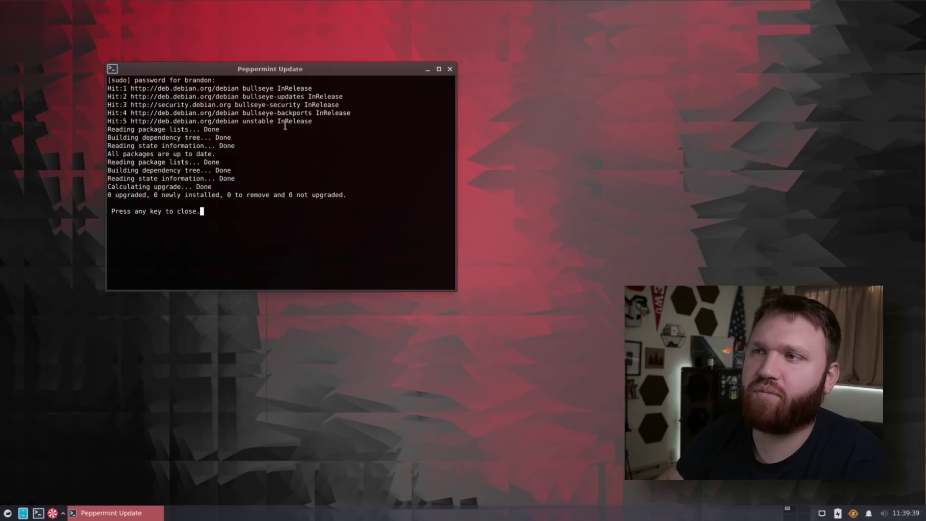
{"action": "triple_click", "coordinate": [298, 122]}
{"action": "left_click_drag", "start_coordinate": [300, 121], "coordinate": [215, 121]}
{"action": "left_click_drag", "start_coordinate": [111, 88], "coordinate": [405, 105]}
{"action": "left_click", "coordinate": [217, 198]}
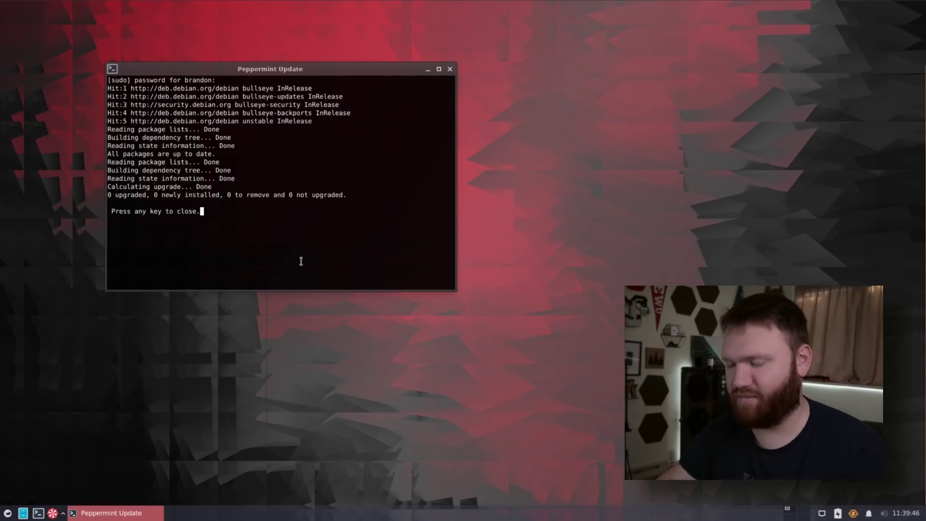